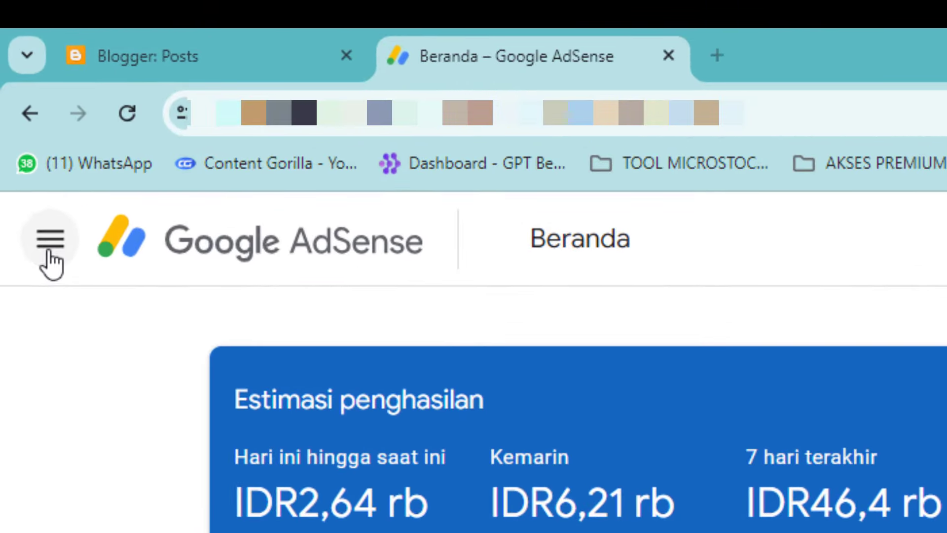
- Open the Info pembayaran page under Pembayaran in AdSense
left_click(44, 223)
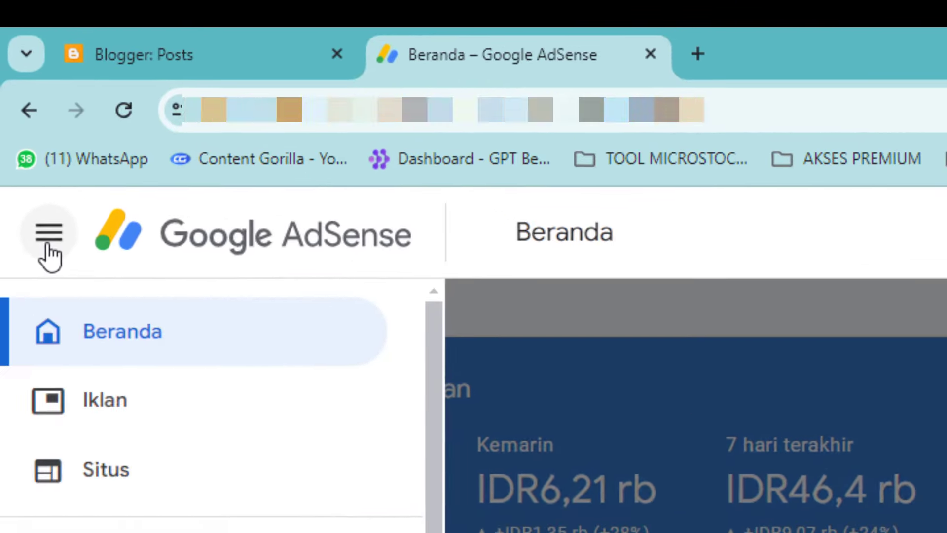
scroll(131, 356, "down", 3)
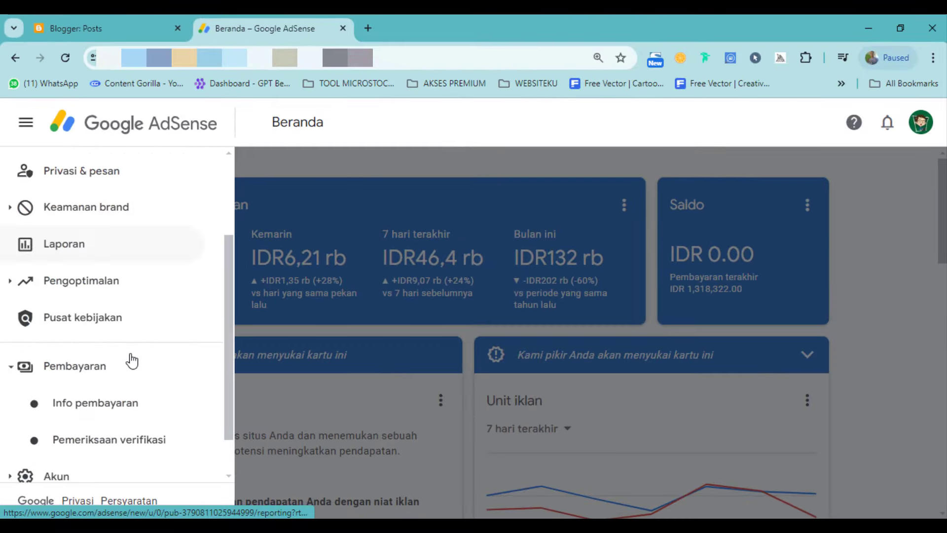
scroll(132, 361, "down", 1)
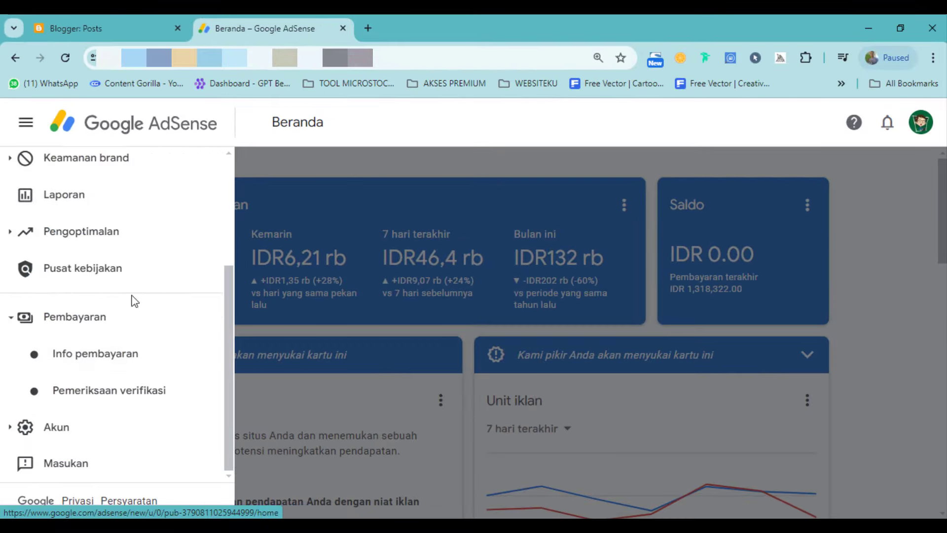
left_click(126, 317)
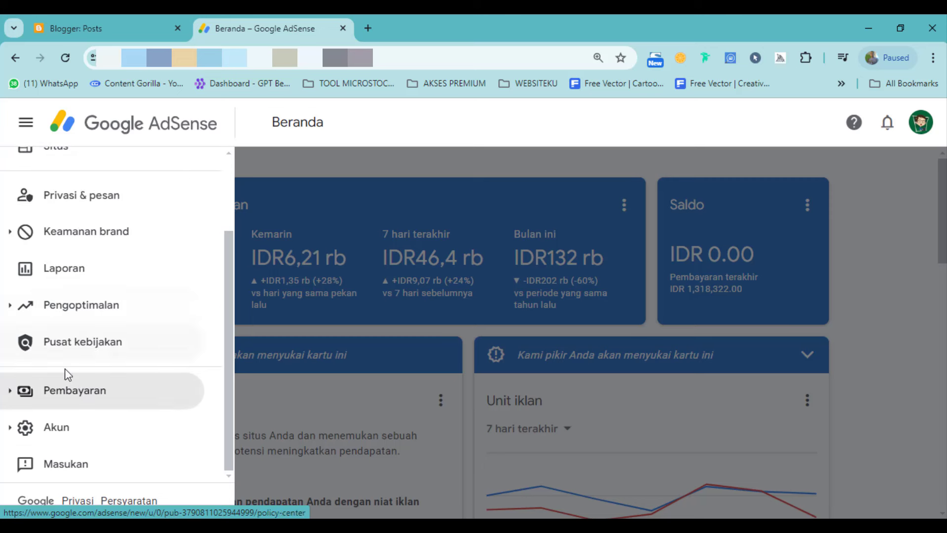
left_click(69, 397)
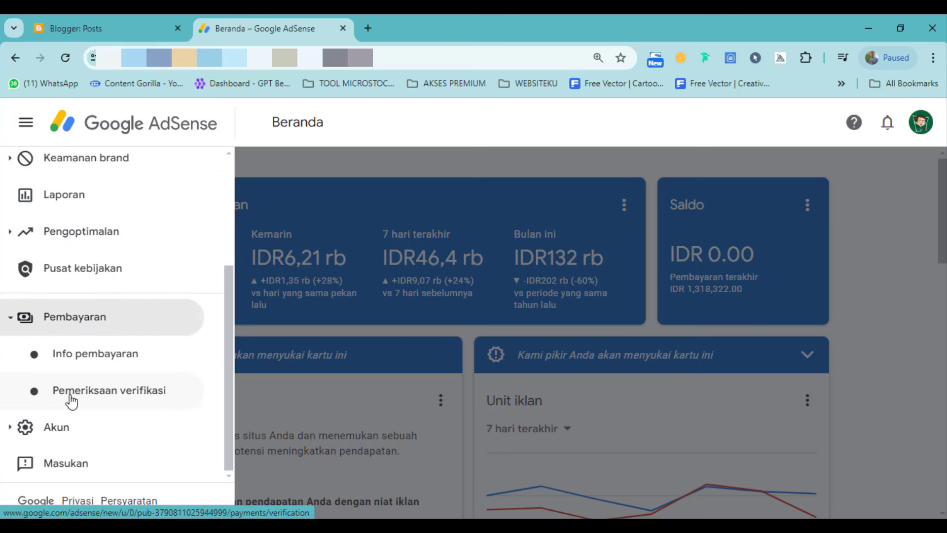
left_click(105, 358)
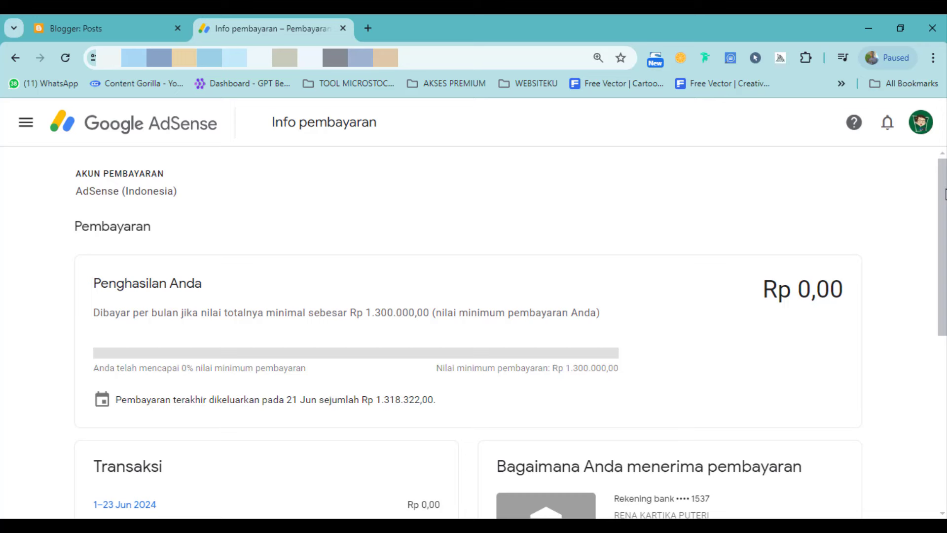
- Open the payment settings and go to tax info management for Info pajak Amerika Serikat in the payment profile
scroll(208, 334, "down", 7)
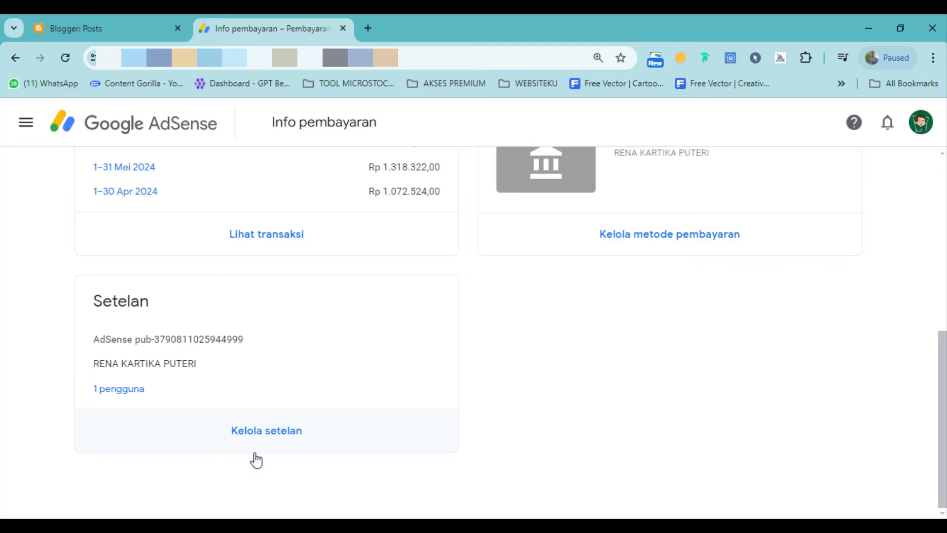
left_click(266, 437)
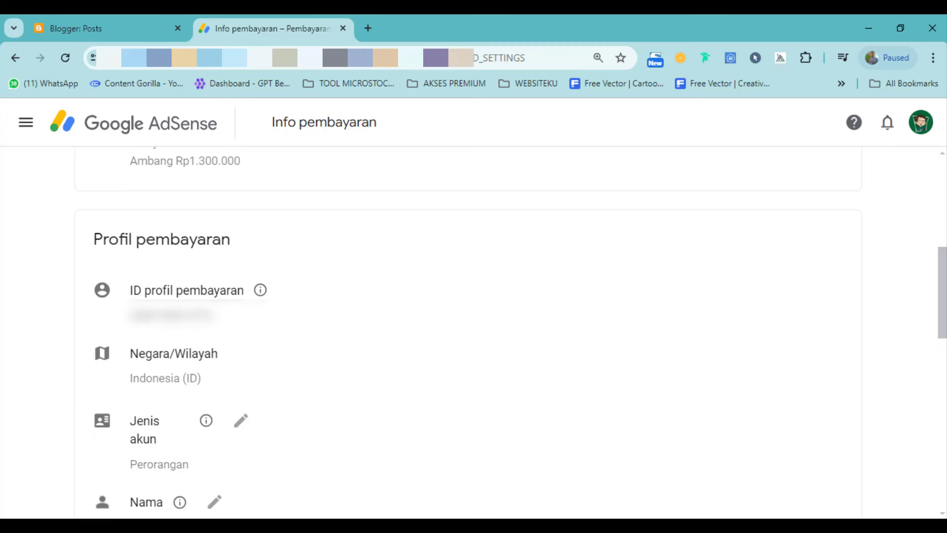
scroll(71, 258, "down", 10)
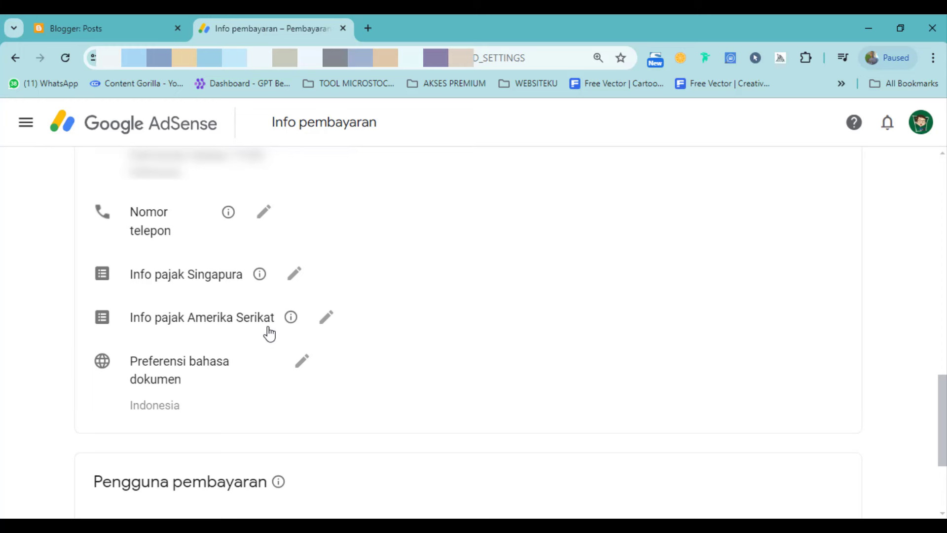
left_click(326, 317)
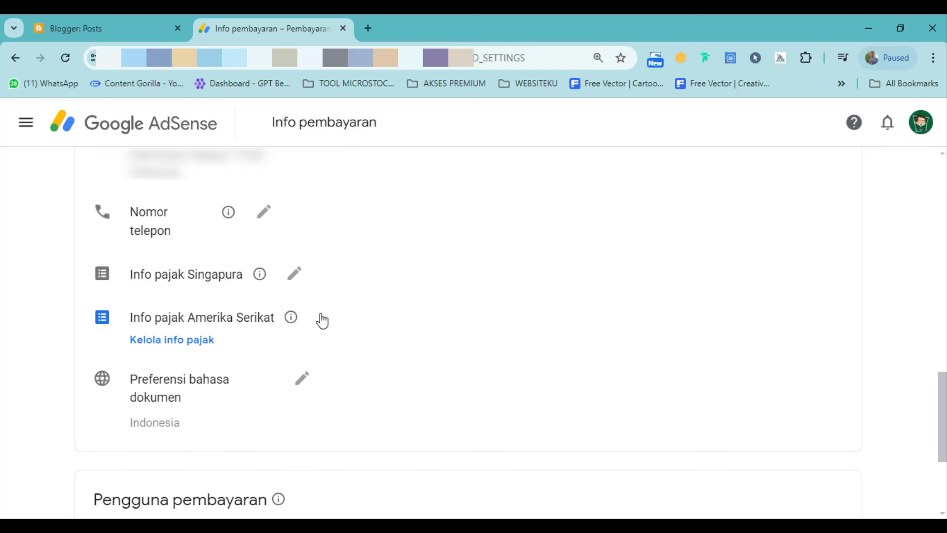
left_click(173, 343)
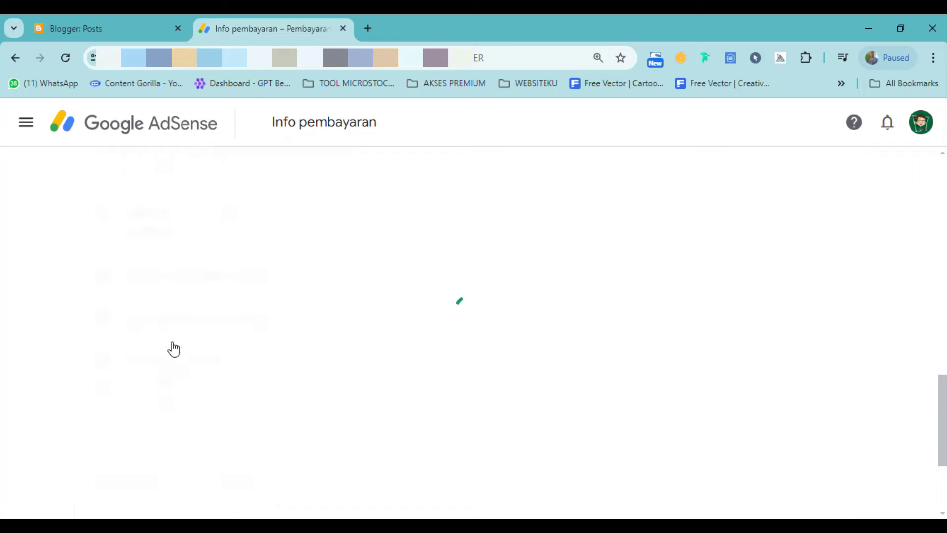
- Start the tax info form for Amerika Serikat, showing its tax documents and details, and verify identity with the account password
scroll(188, 299, "up", 3)
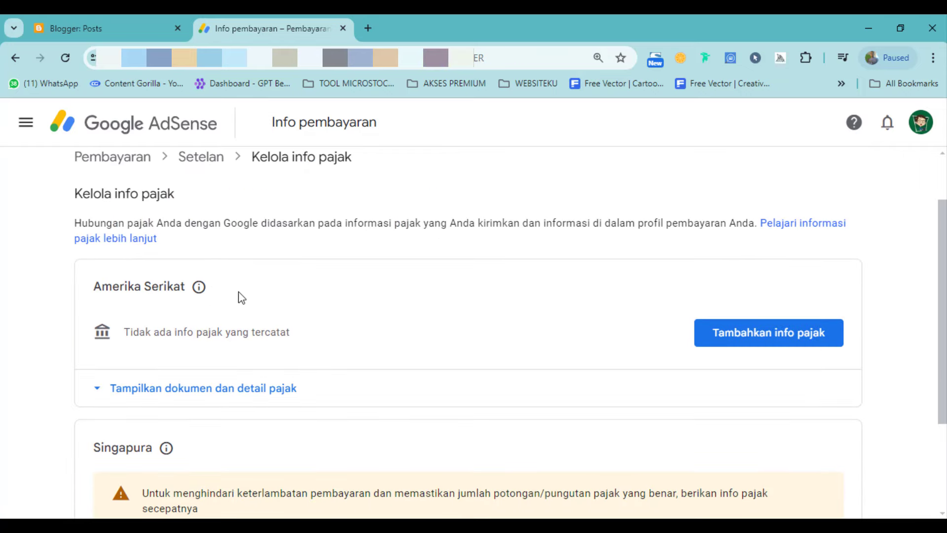
scroll(237, 303, "down", 3)
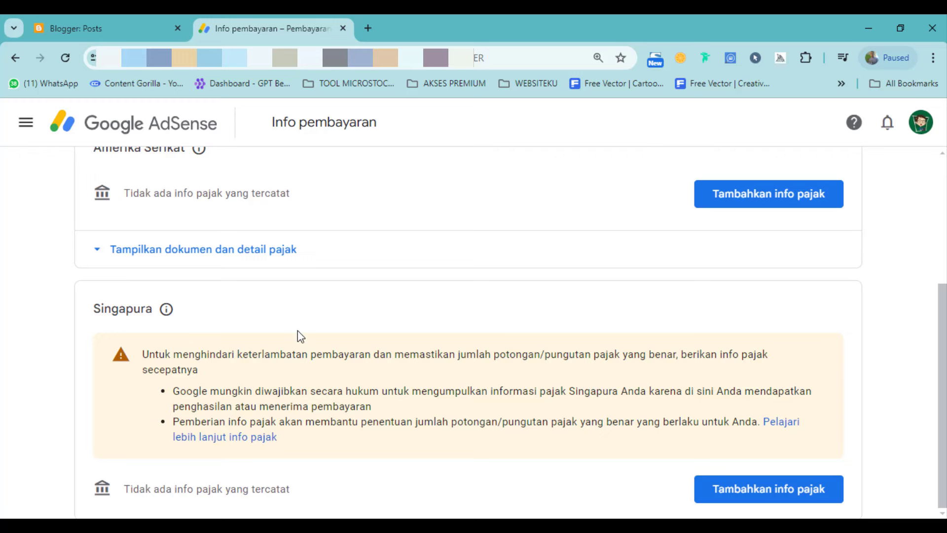
scroll(298, 331, "up", 3)
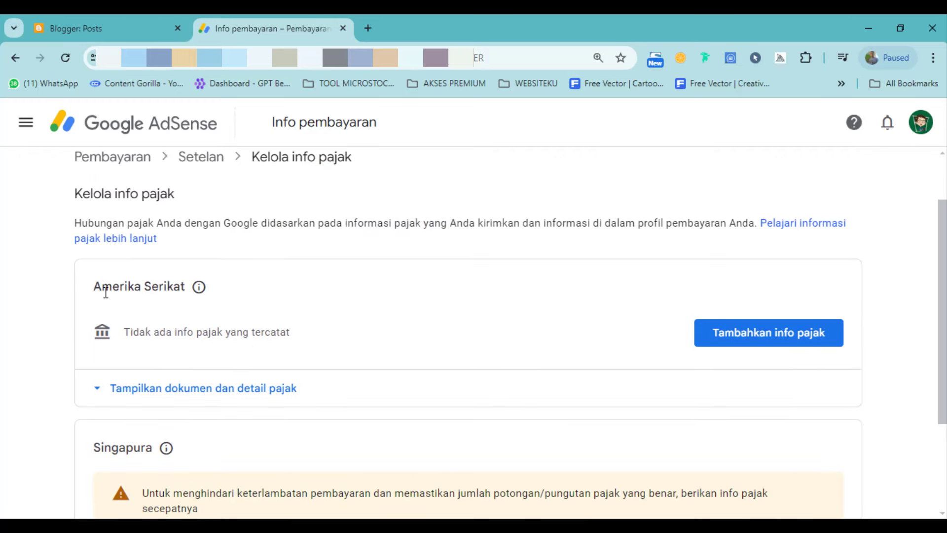
left_click(773, 347)
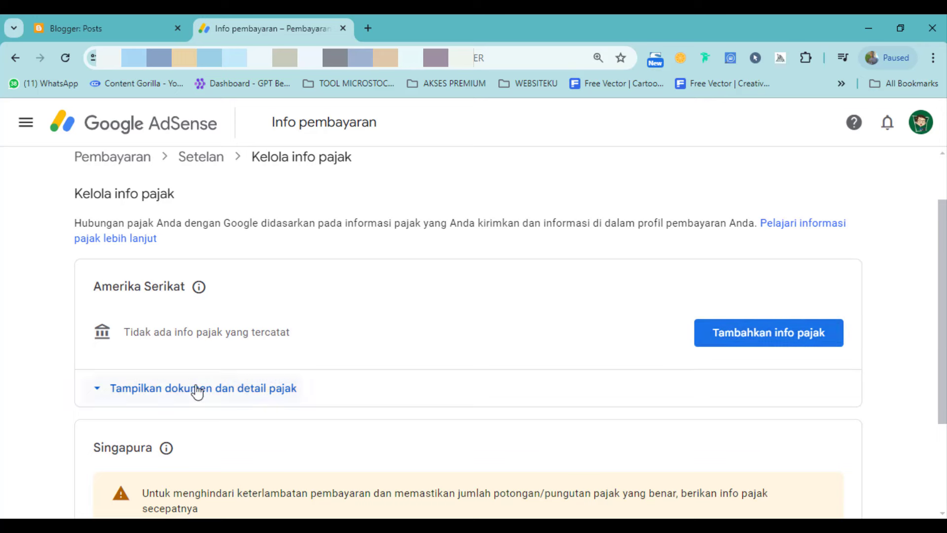
left_click(196, 388)
scroll(493, 338, "down", 3)
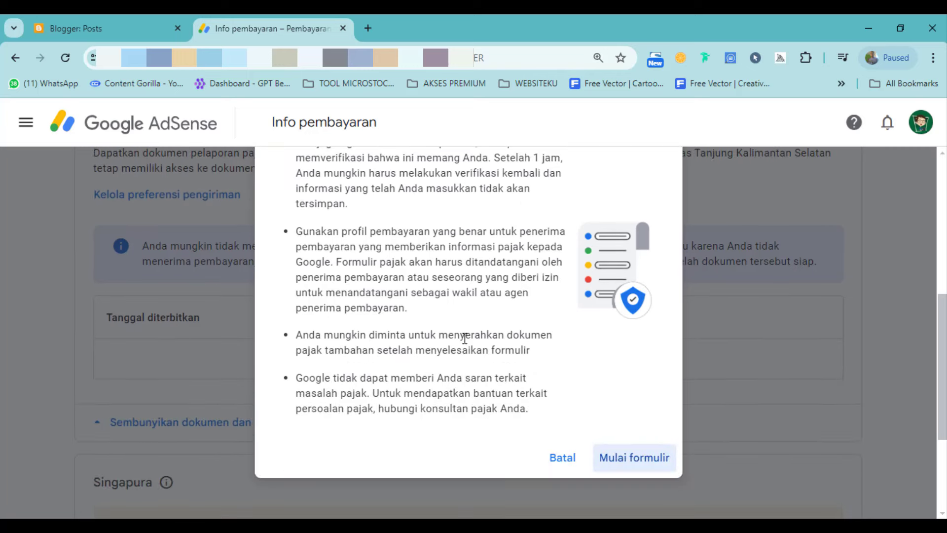
left_click(628, 465)
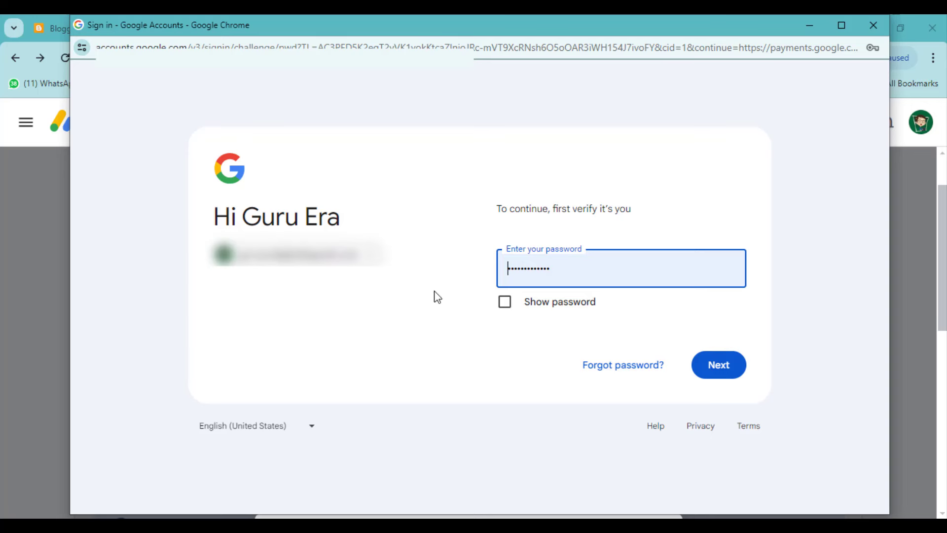
left_click(723, 364)
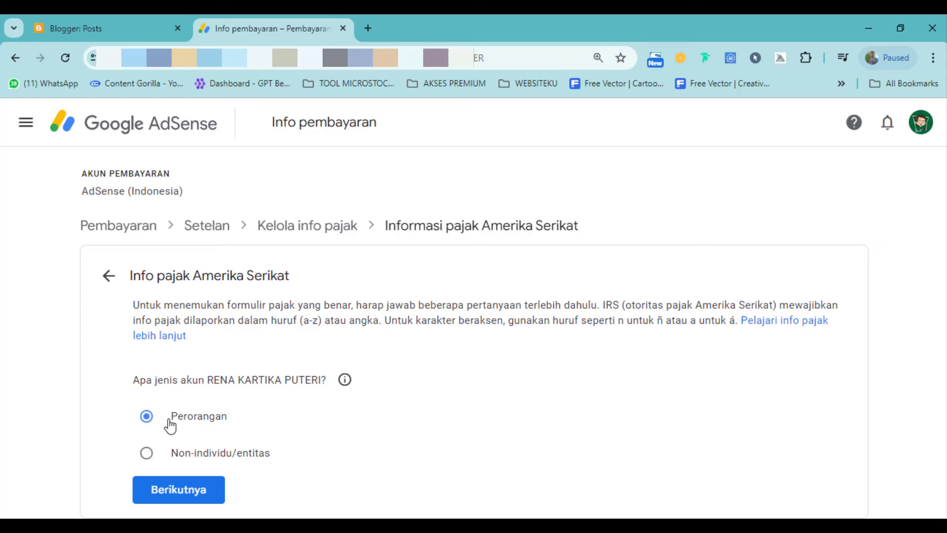
- Continue with account type Perorangan and answer Tidak to being a United States citizen or resident
left_click(175, 496)
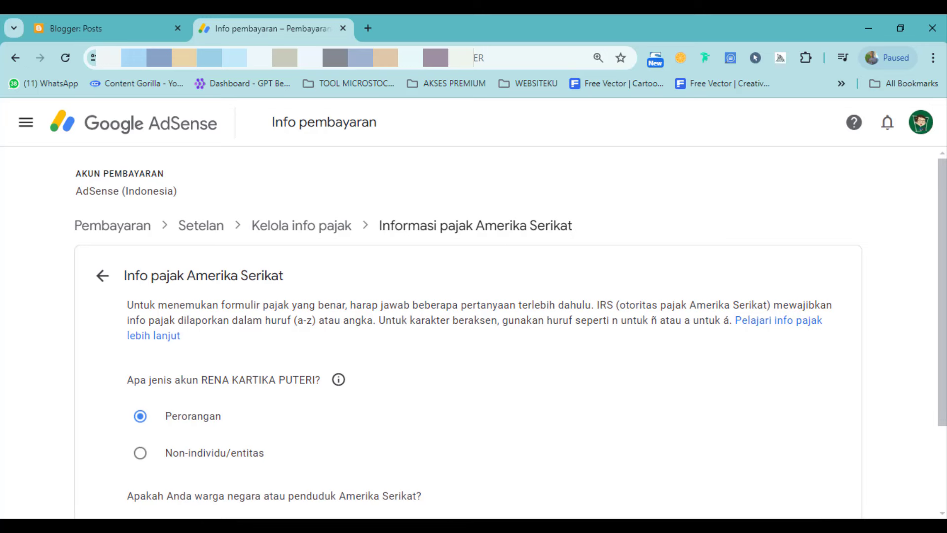
scroll(927, 316, "down", 2)
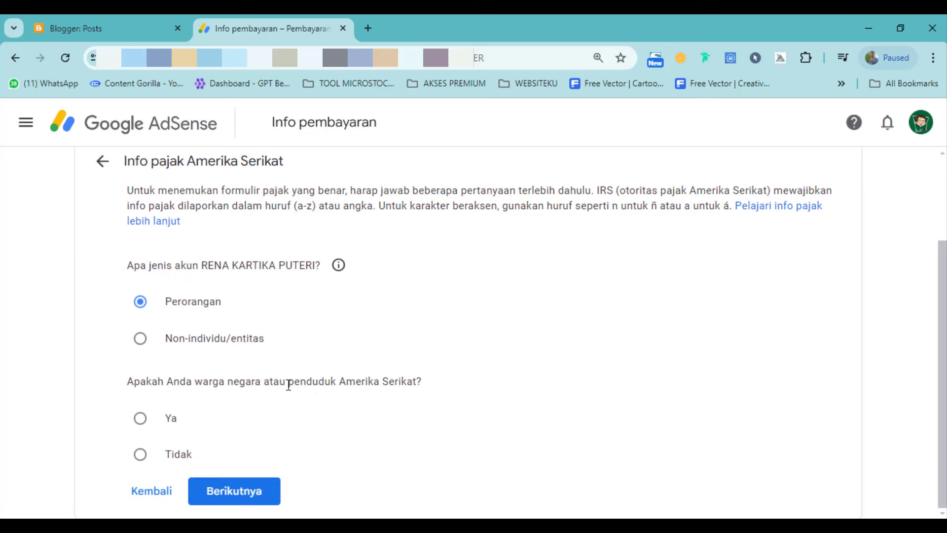
left_click(140, 455)
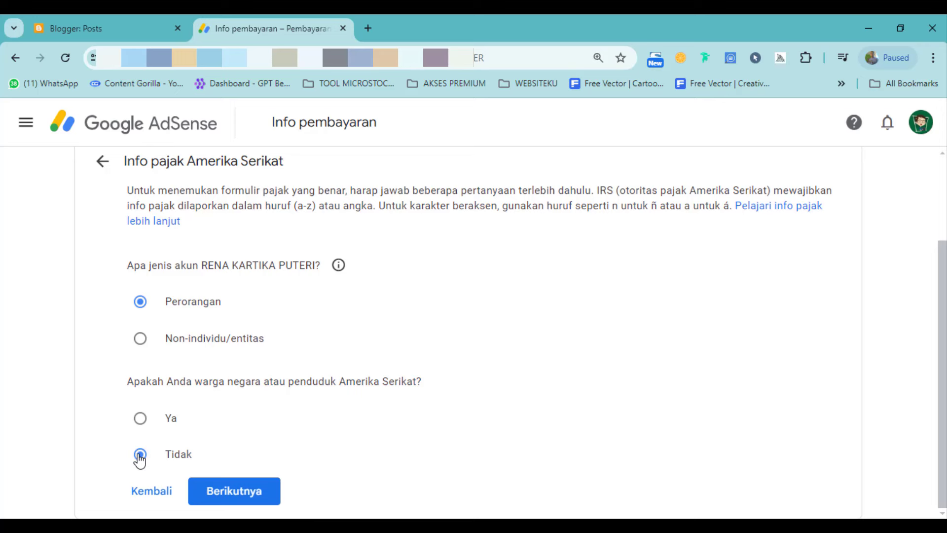
left_click(246, 505)
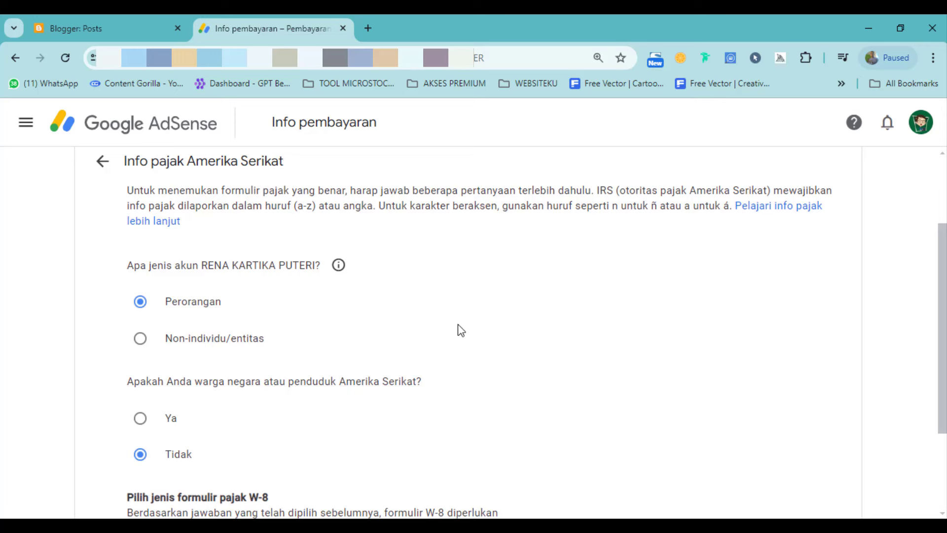
- Choose W-8BEN as the W-8 tax form type and start that form
scroll(457, 324, "down", 3)
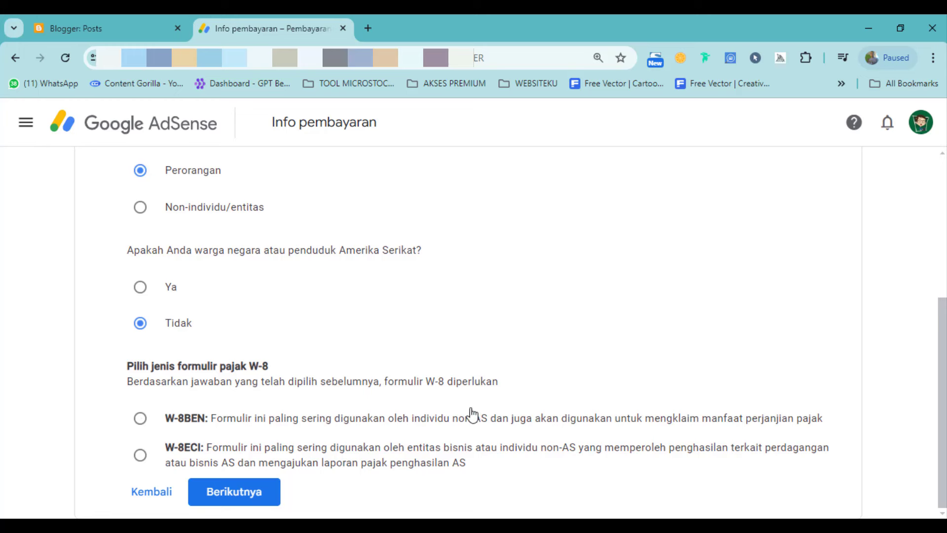
left_click(140, 418)
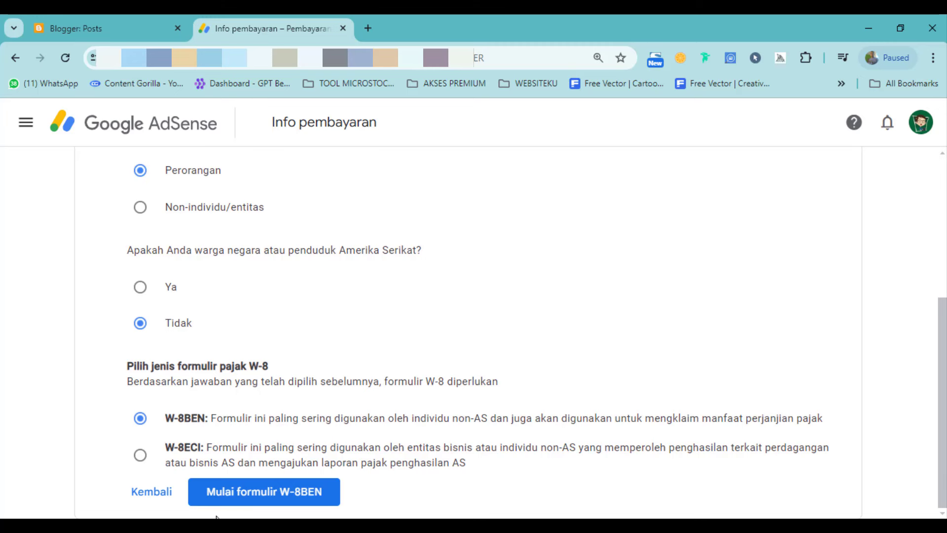
left_click(279, 498)
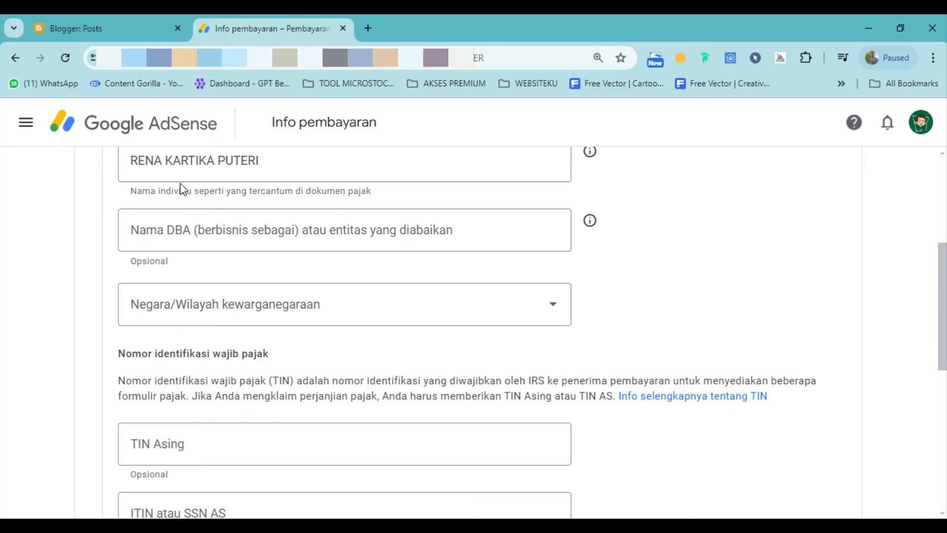
- Set the country of citizenship to Indonesia in the Identitas pajak section
scroll(225, 228, "up", 1)
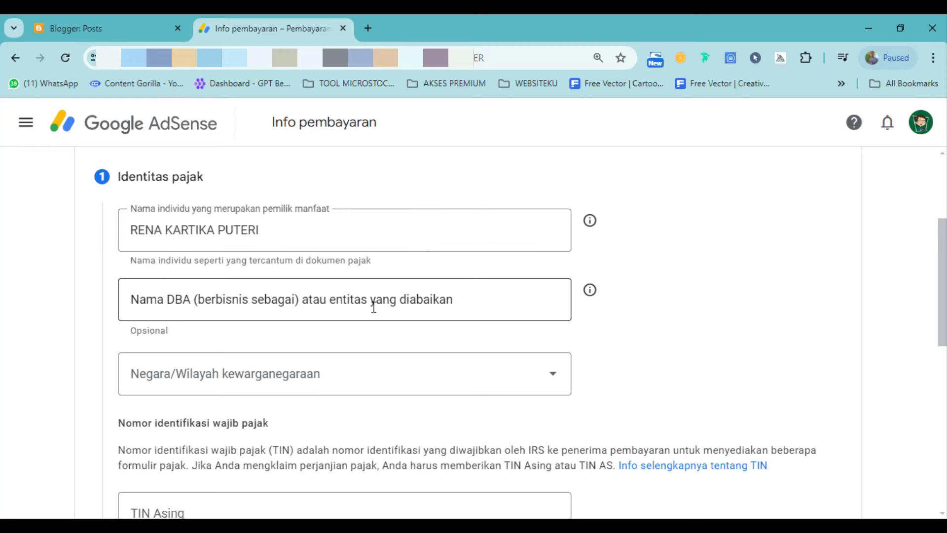
scroll(374, 306, "down", 1)
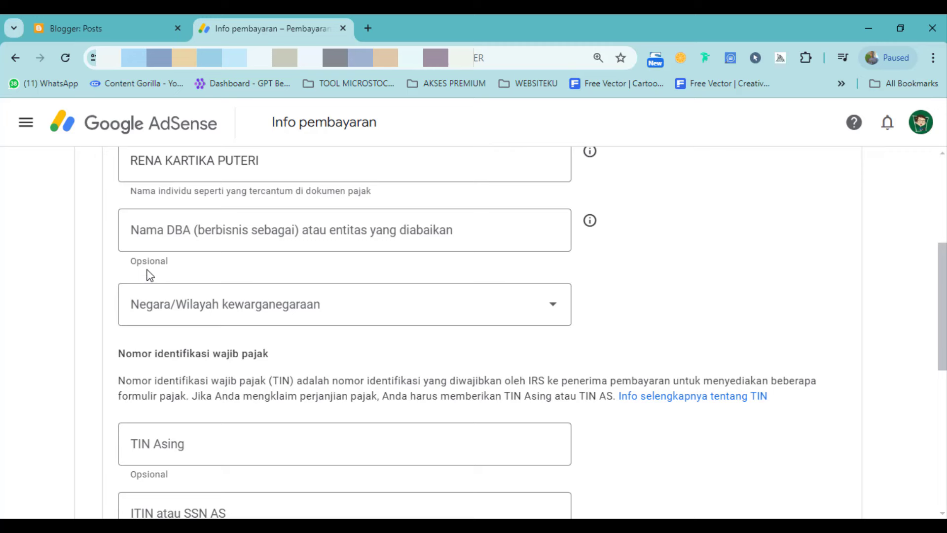
left_click(362, 317)
key("i")
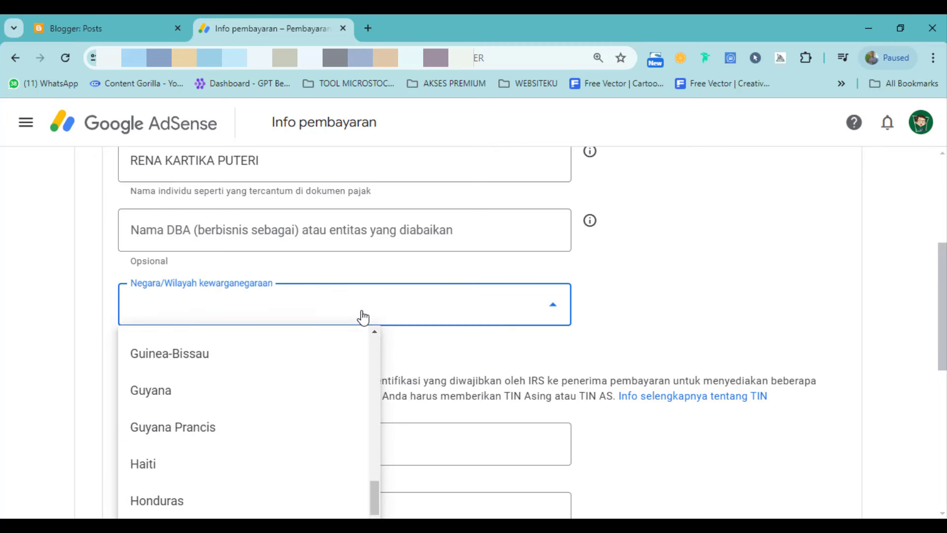
scroll(274, 397, "down", 2)
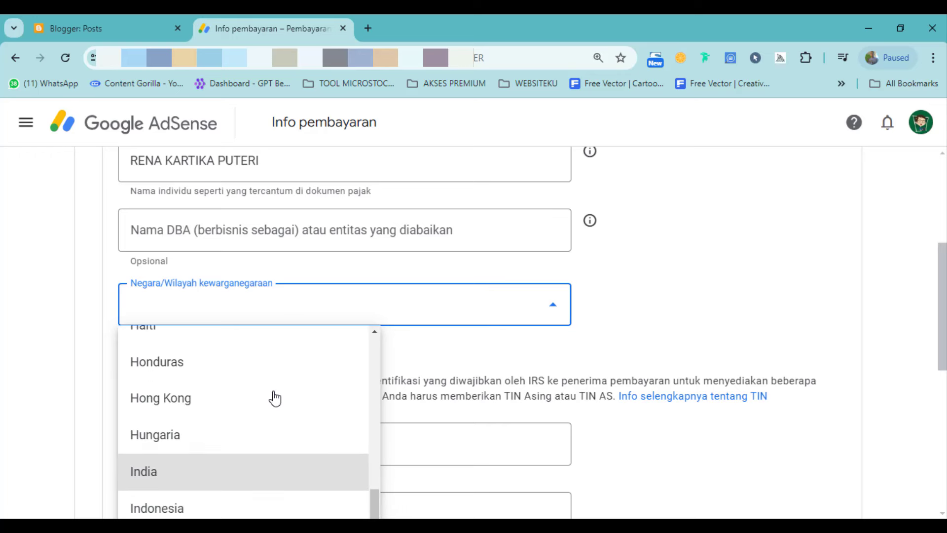
left_click(182, 512)
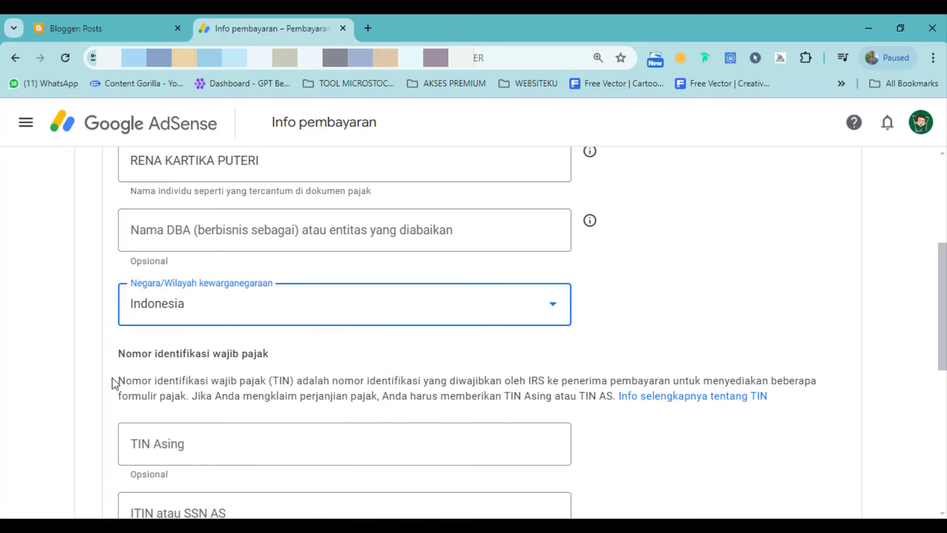
- Enter the taxpayer's identification number as the TIN Asing, leave the US ITIN or SSN empty, and continue to the address section
scroll(99, 387, "down", 1)
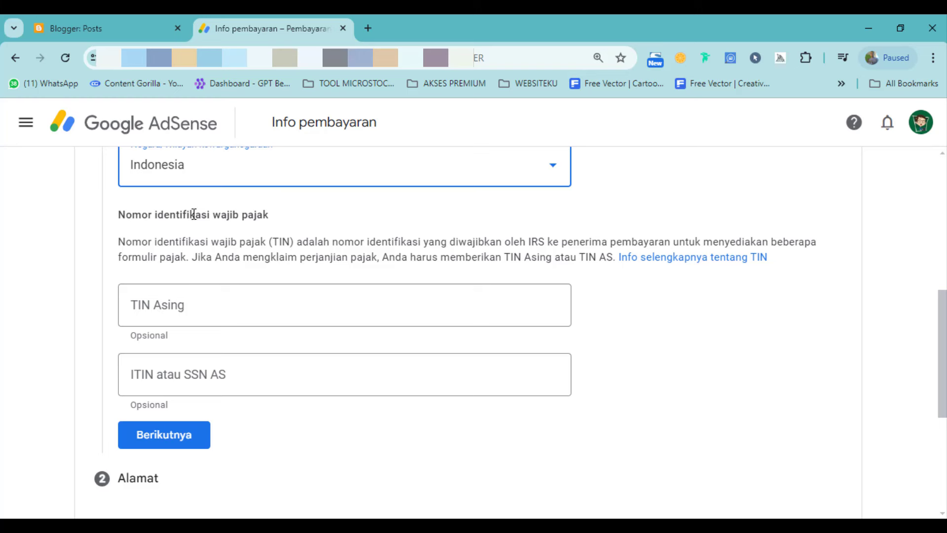
left_click_drag(131, 243, 212, 244)
left_click(118, 269)
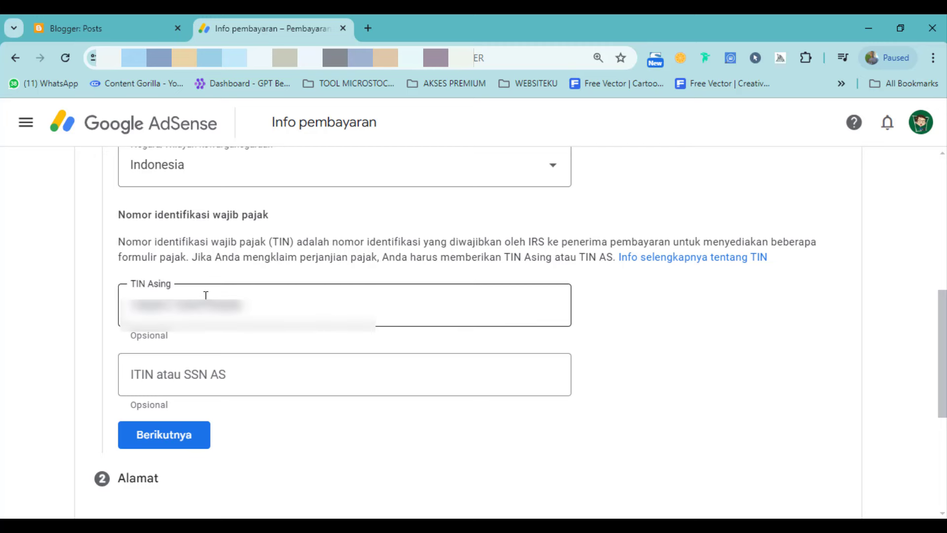
left_click(157, 446)
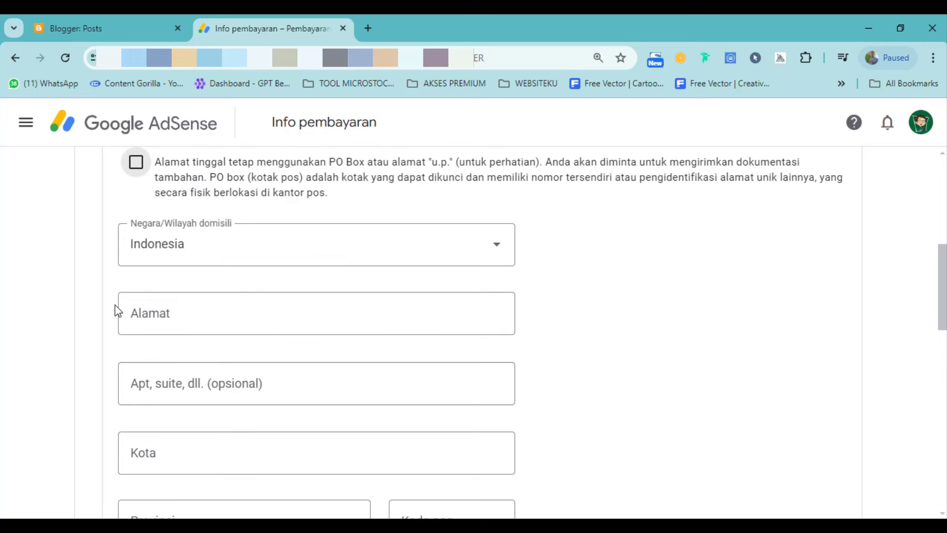
- Examine the permanent residence and mailing address fields in the address section of the W-8BEN form
scroll(307, 351, "down", 2)
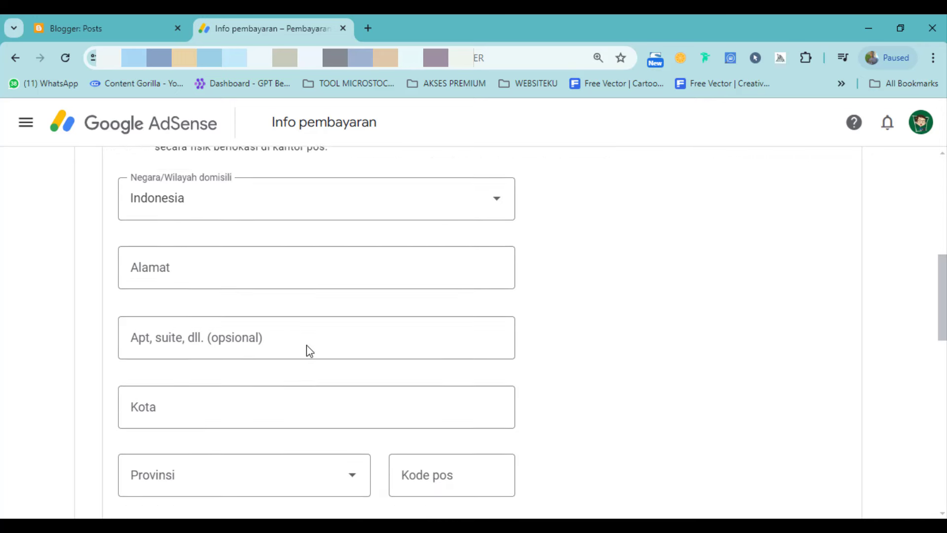
left_click(171, 320)
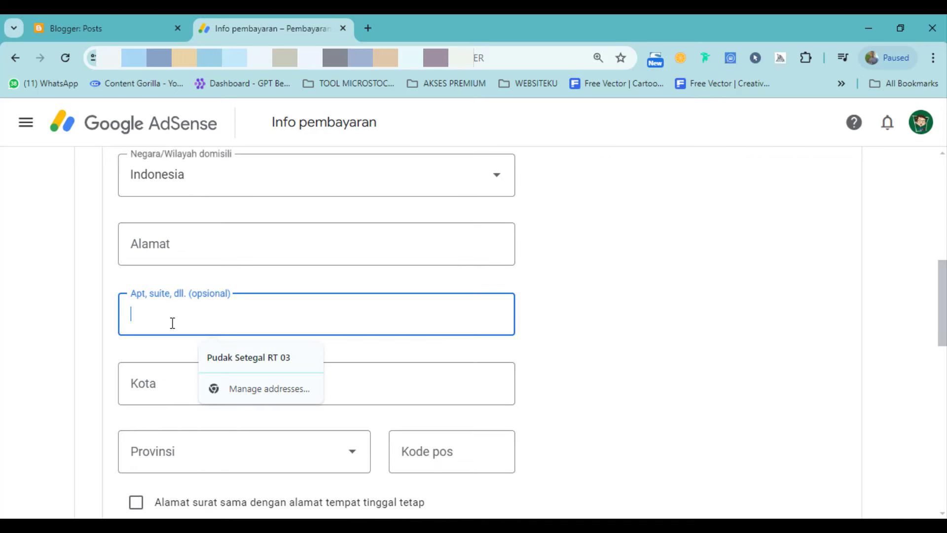
left_click(92, 319)
scroll(98, 345, "down", 2)
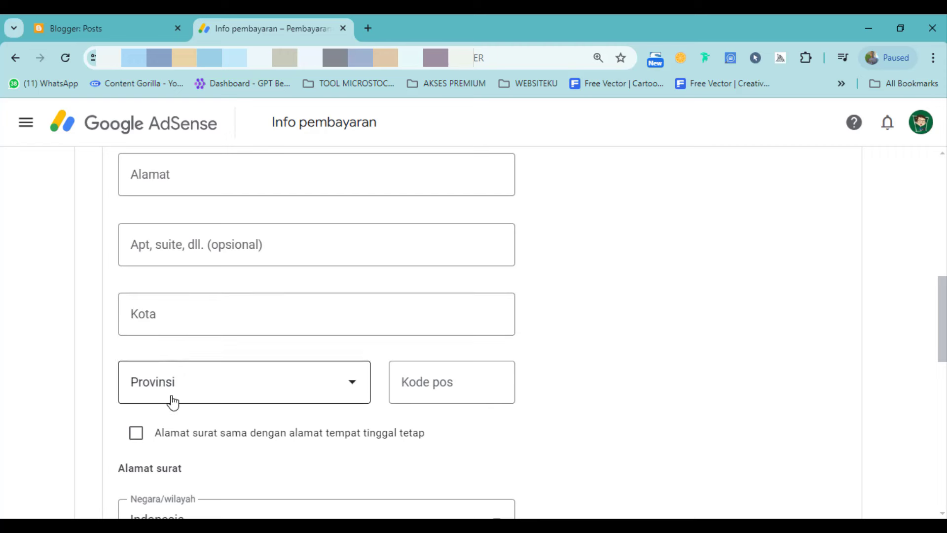
scroll(192, 424, "down", 1)
scroll(212, 446, "down", 2)
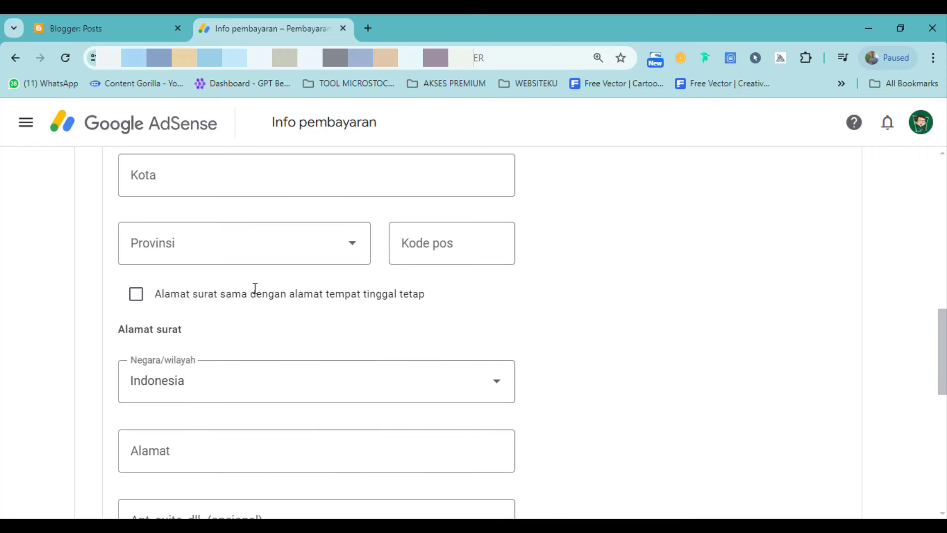
scroll(361, 354, "down", 6)
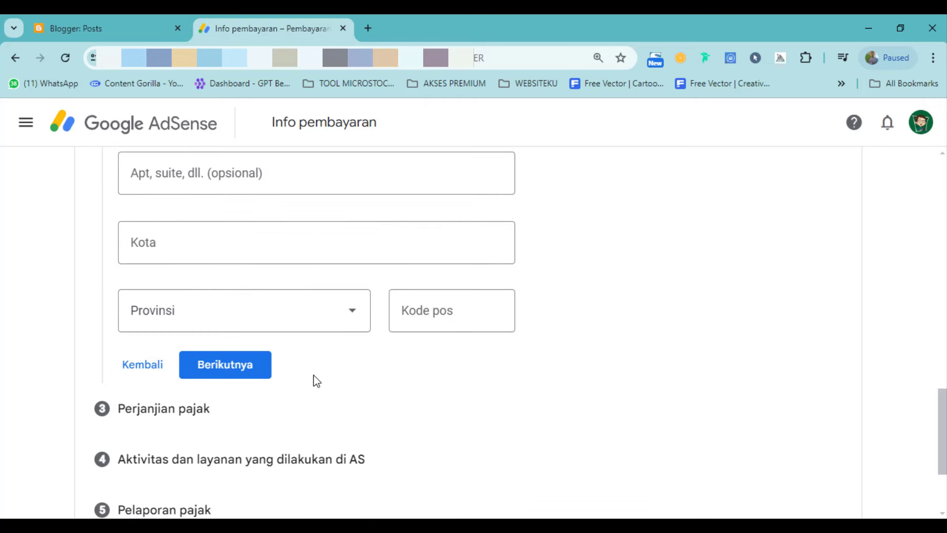
scroll(346, 395, "up", 10)
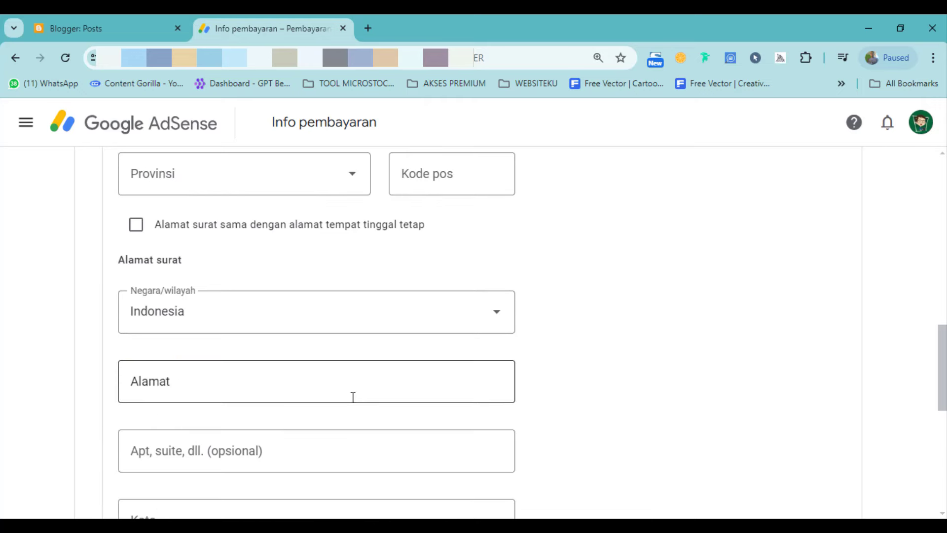
scroll(330, 394, "up", 1)
- Answer Ya to claiming a lower withholding rate in Perjanjian pajak, and tick the statement of residency in the treaty country
scroll(316, 380, "down", 10)
scroll(309, 355, "up", 1)
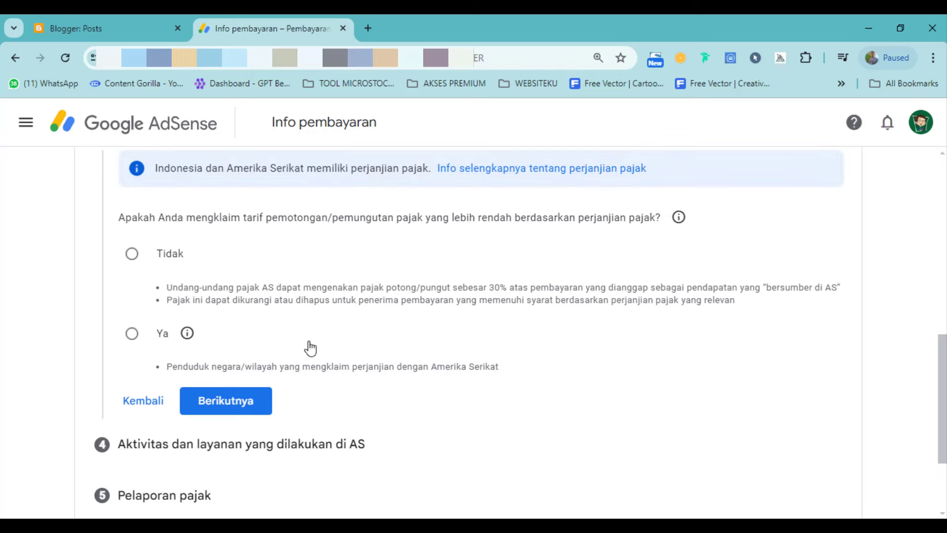
scroll(315, 229, "up", 1)
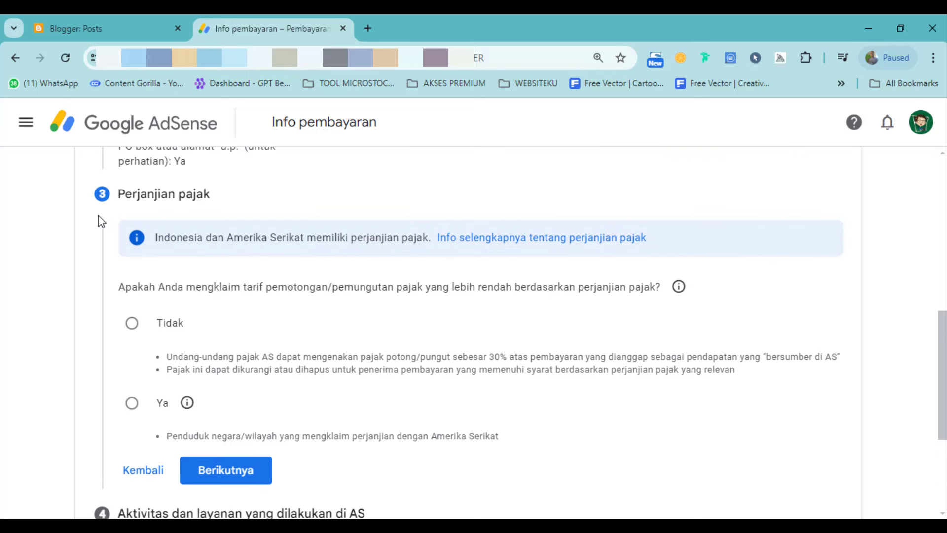
scroll(187, 322, "down", 1)
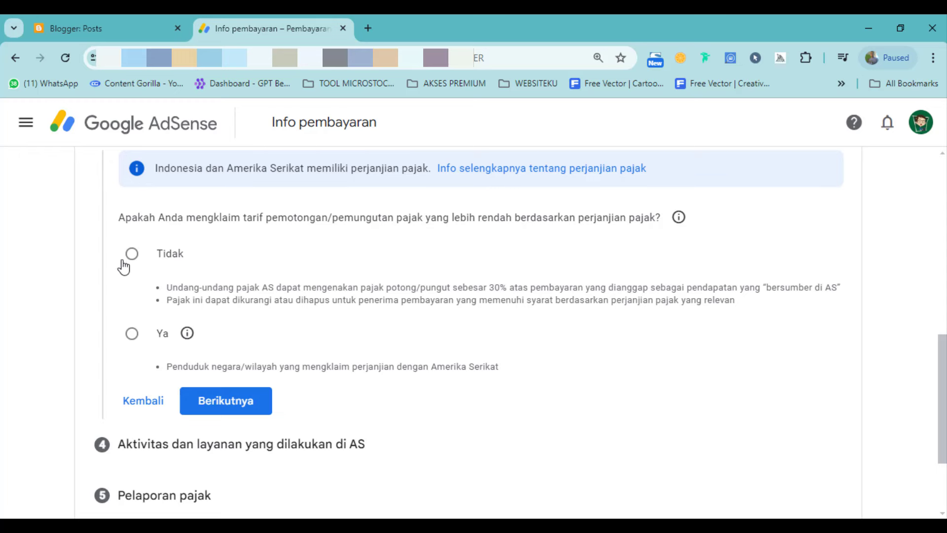
left_click(132, 333)
scroll(335, 333, "down", 3)
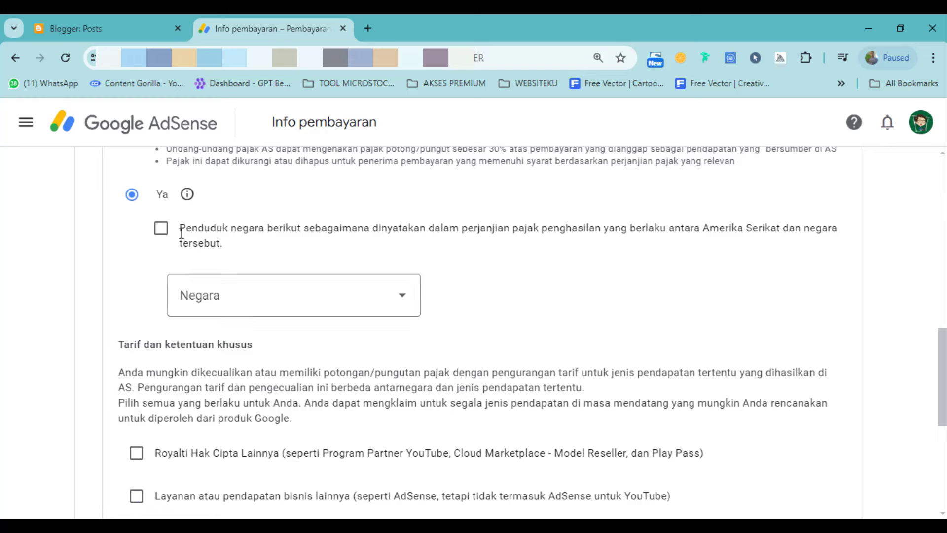
left_click(161, 228)
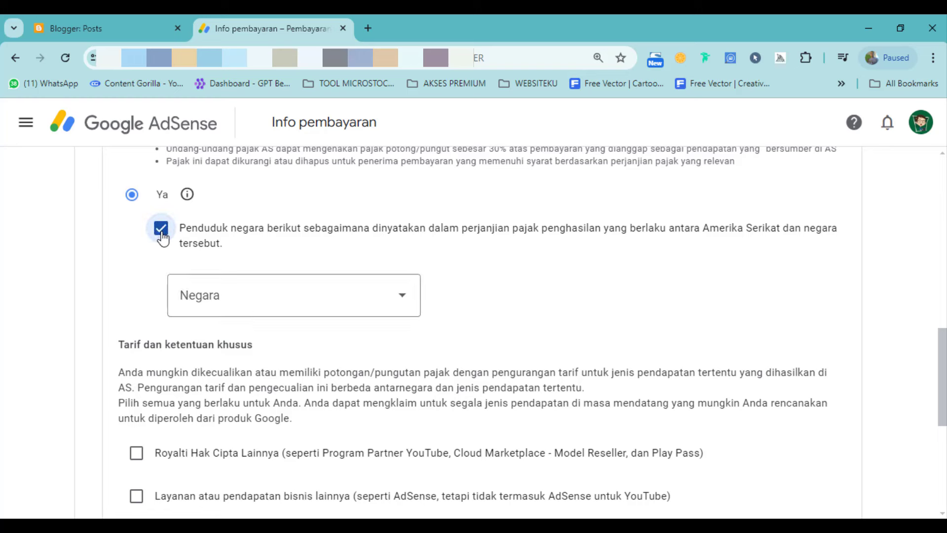
- Set the treaty country of residence to Indonesia
left_click(264, 305)
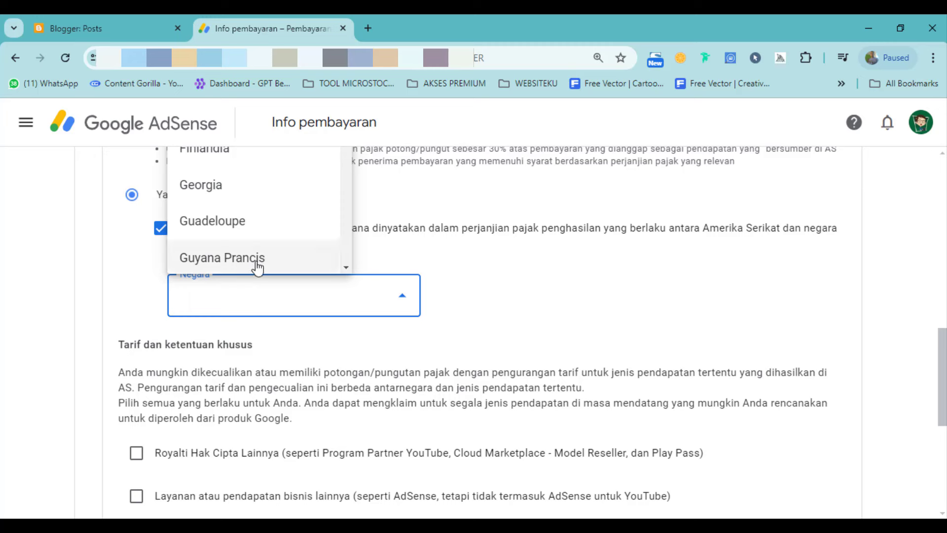
scroll(257, 269, "down", 10)
scroll(317, 223, "up", 2)
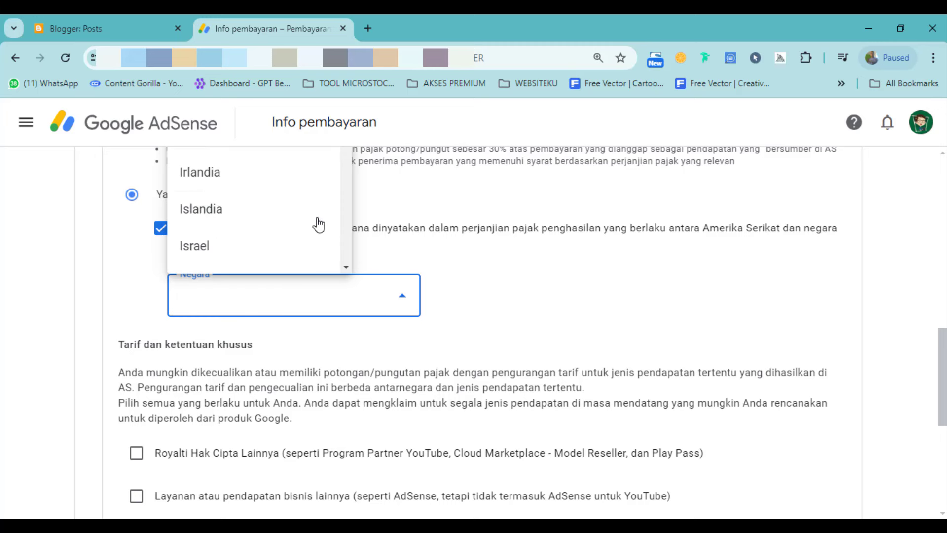
scroll(282, 230, "up", 2)
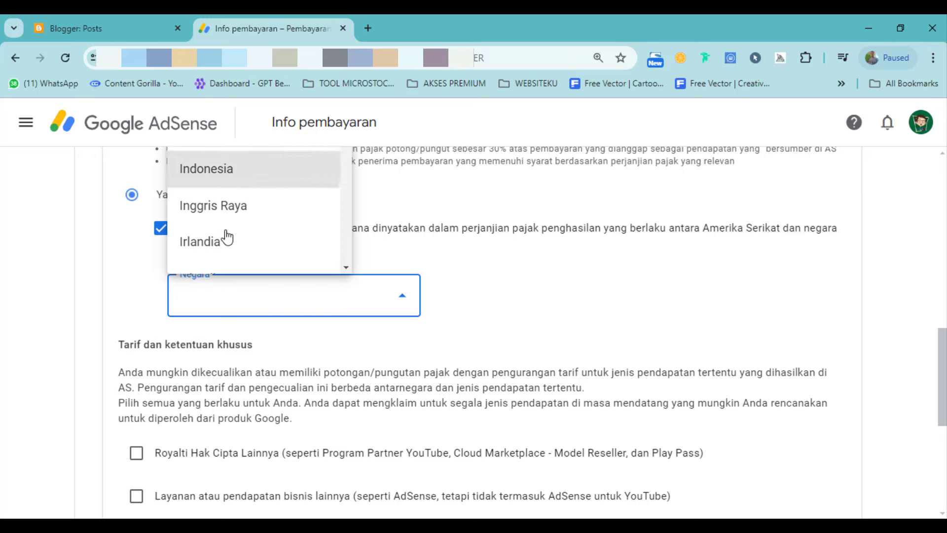
key("Return")
scroll(211, 258, "up", 1)
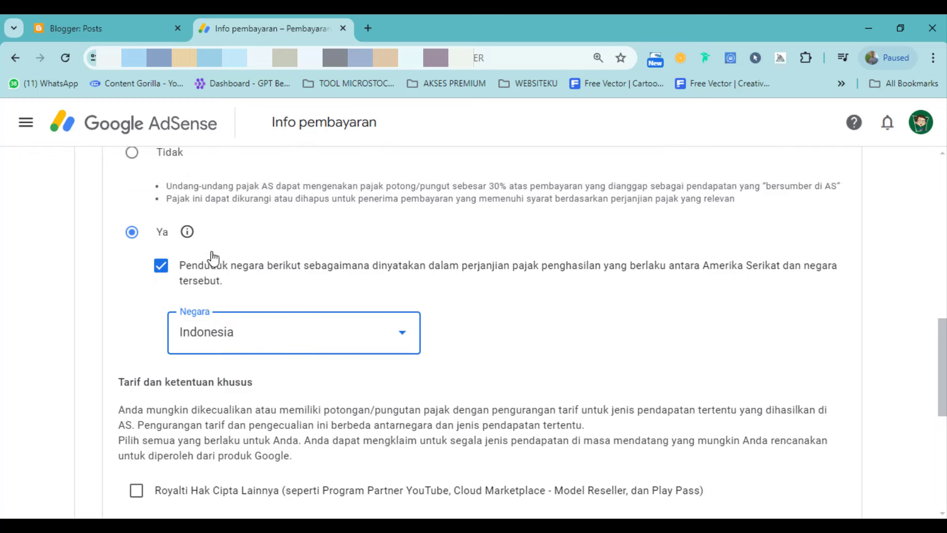
- Claim Royalti Hak Cipta Lainnya under Pasal 13 ayat 2 at the 10% treaty rate and tick its eligibility statement
scroll(233, 296, "down", 4)
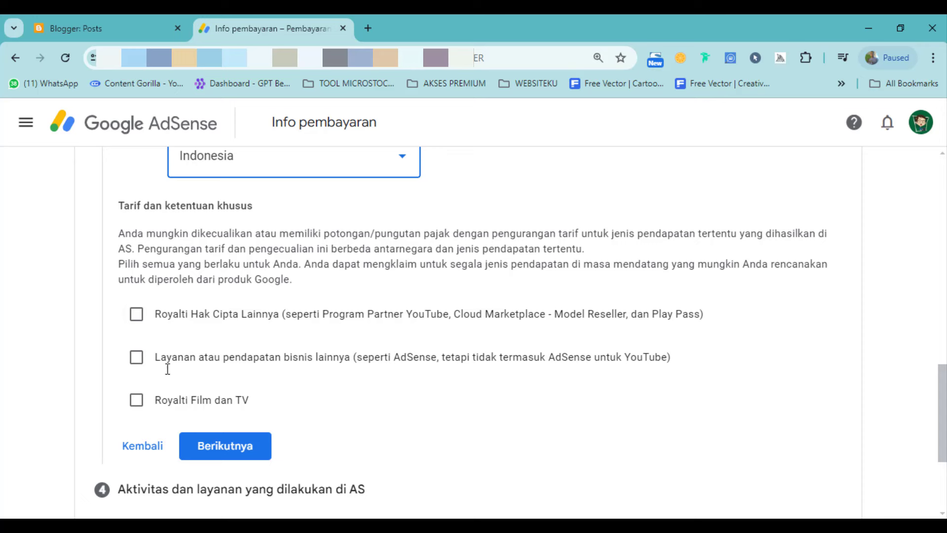
left_click(136, 314)
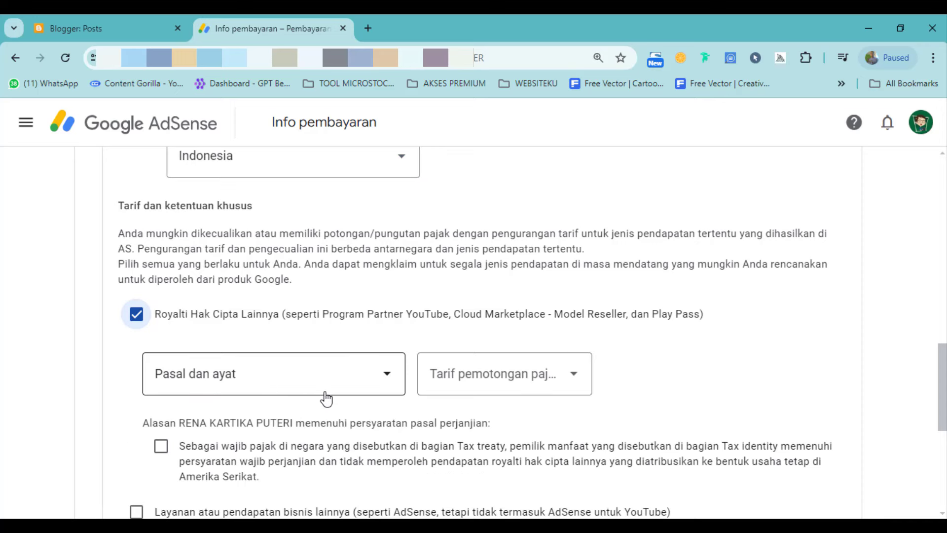
scroll(264, 380, "down", 1)
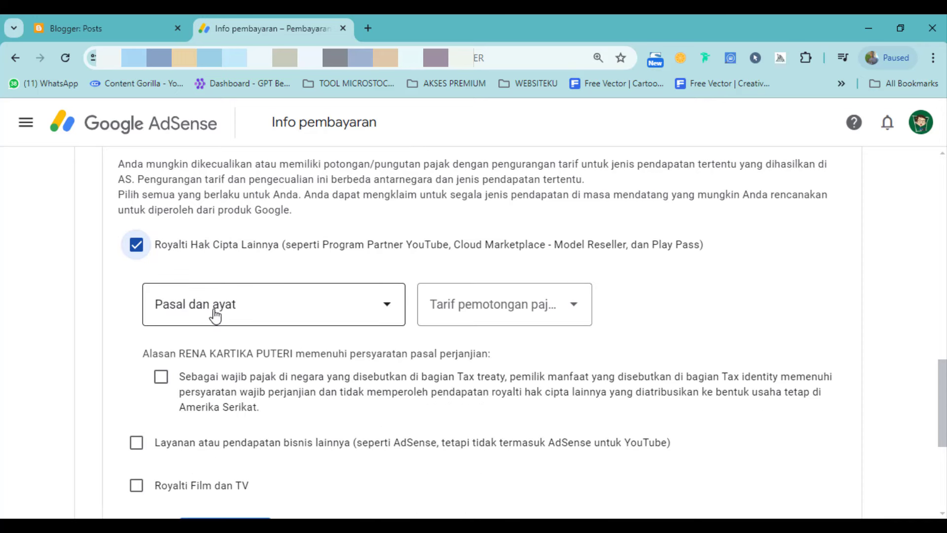
left_click(249, 318)
left_click(201, 348)
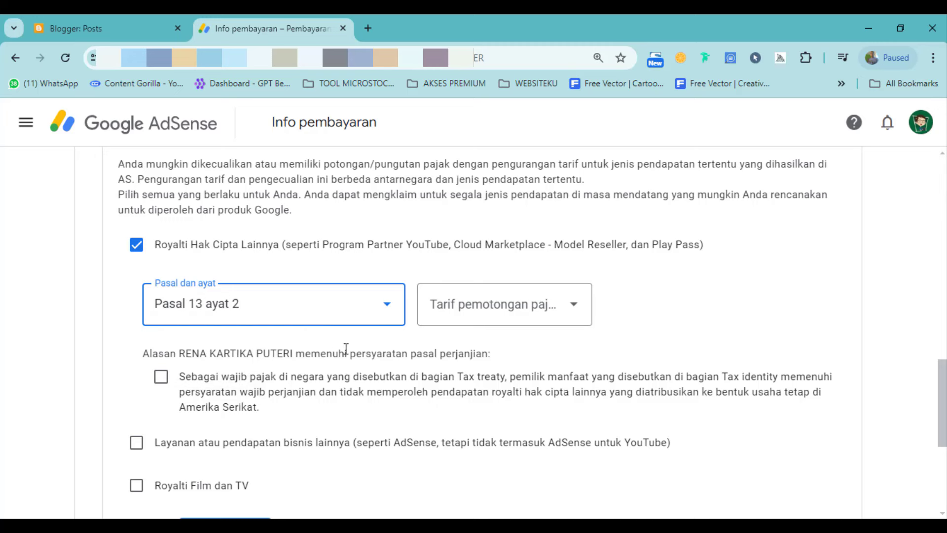
left_click(494, 314)
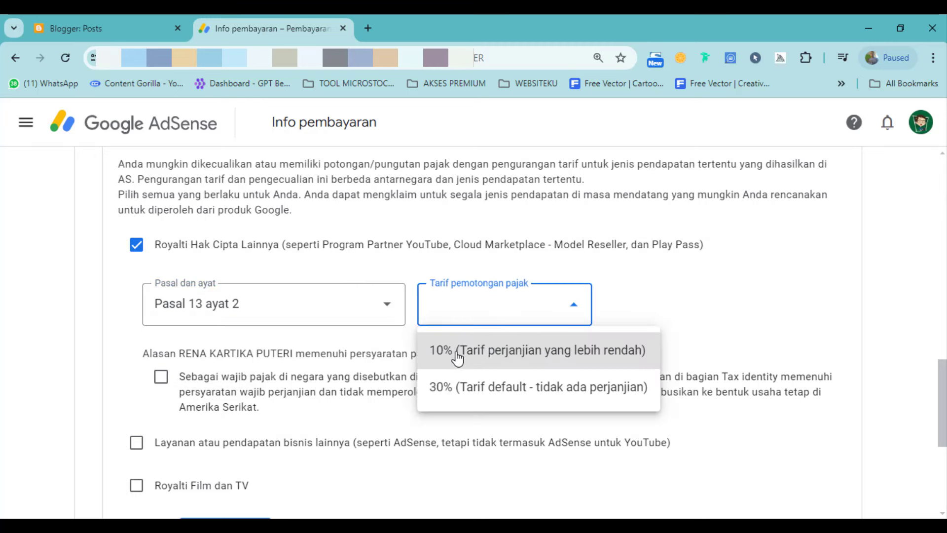
left_click(518, 359)
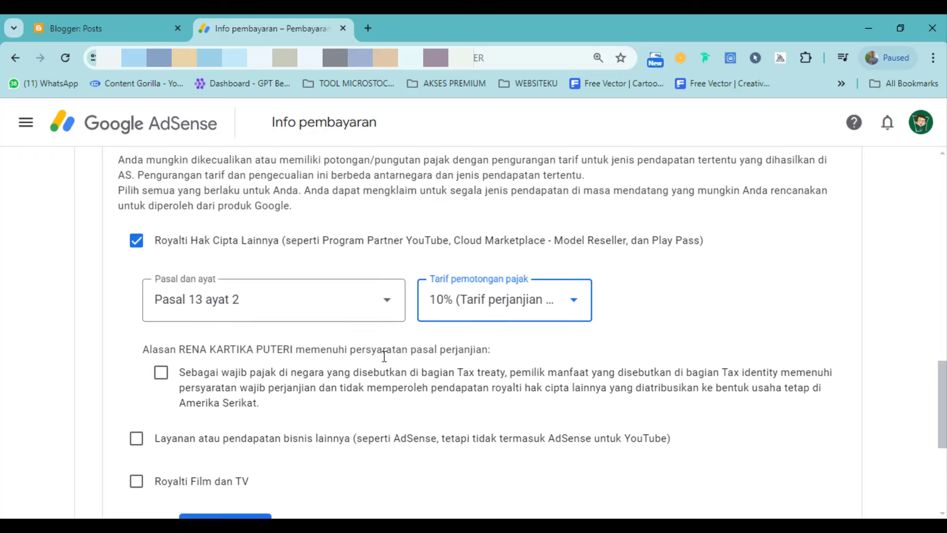
scroll(384, 355, "down", 3)
left_click(165, 247)
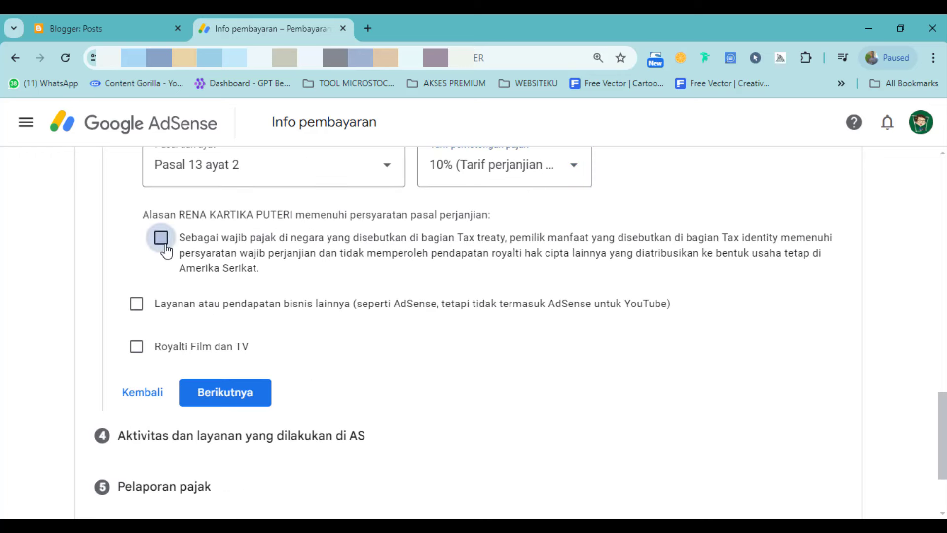
- Claim Layanan atau pendapatan bisnis lainnya under Pasal 8 ayat 1 at the 0% treaty rate and tick its eligibility statement
left_click(136, 304)
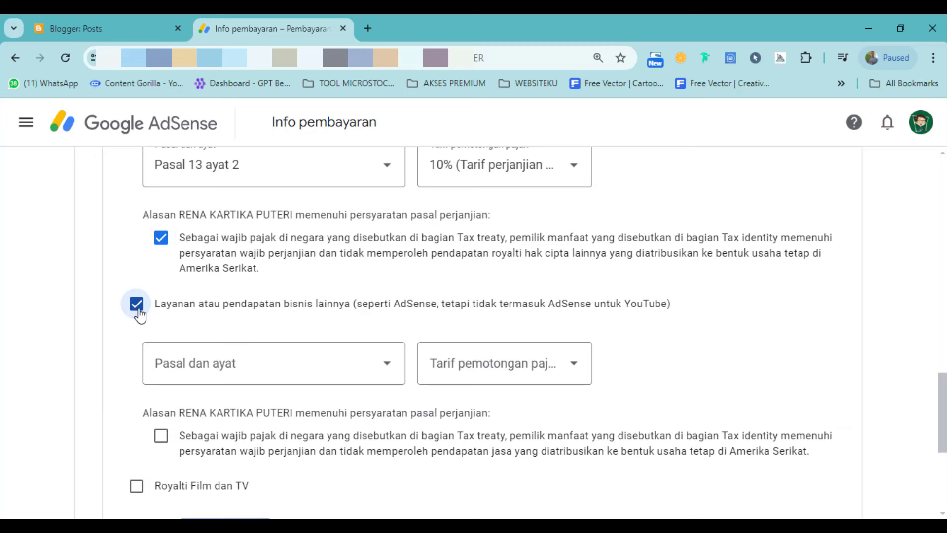
left_click(241, 365)
left_click(193, 413)
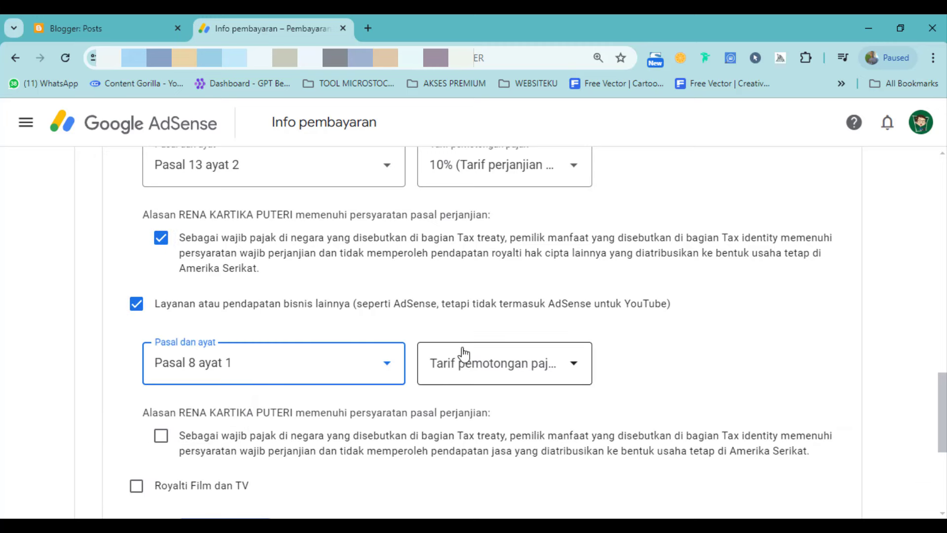
left_click(527, 376)
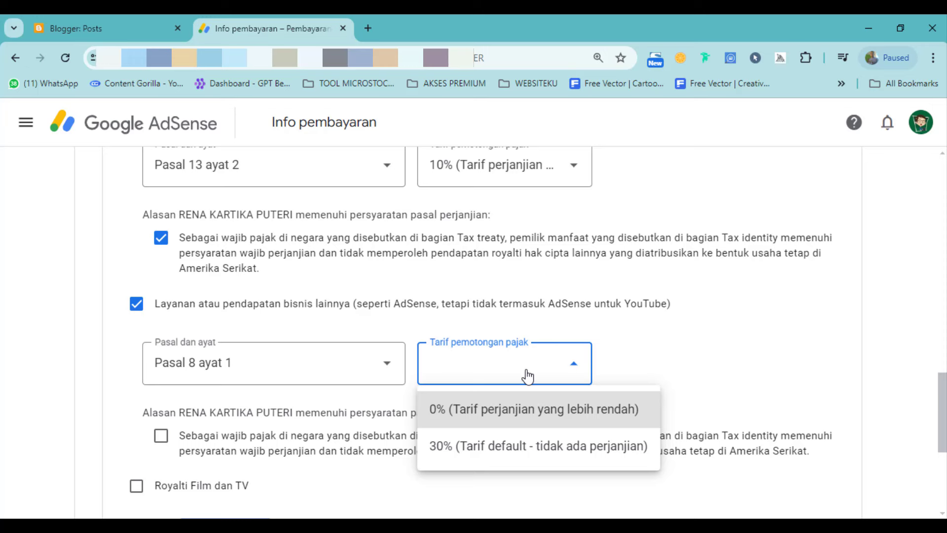
left_click(474, 411)
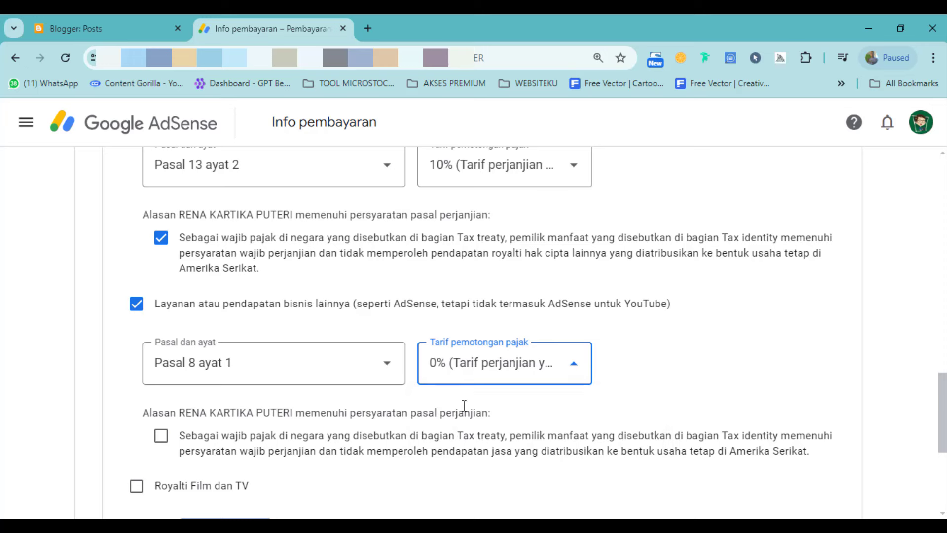
scroll(464, 406, "down", 3)
left_click(161, 297)
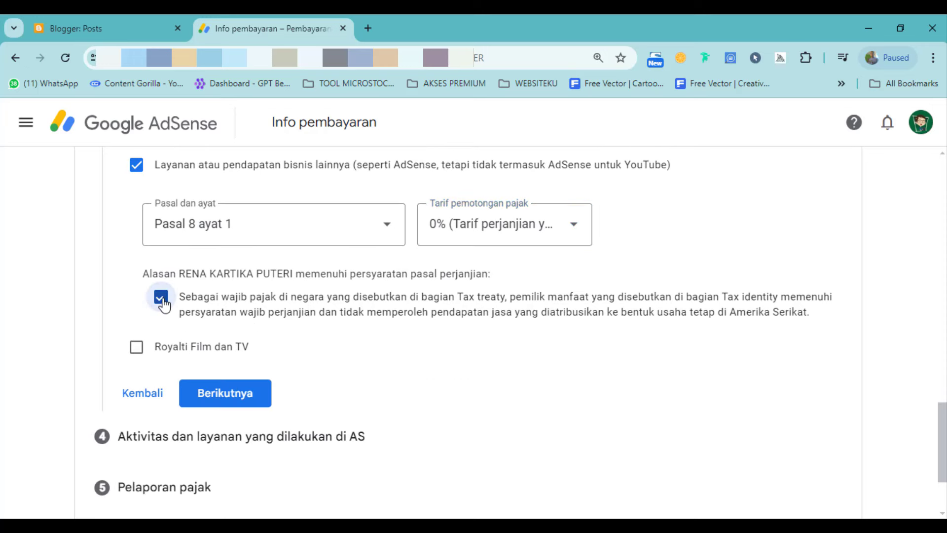
- Claim Royalti Film dan TV under Pasal 13 ayat 2 at the 10% rate, tick its eligibility statement, and continue to the US activities section
left_click(137, 348)
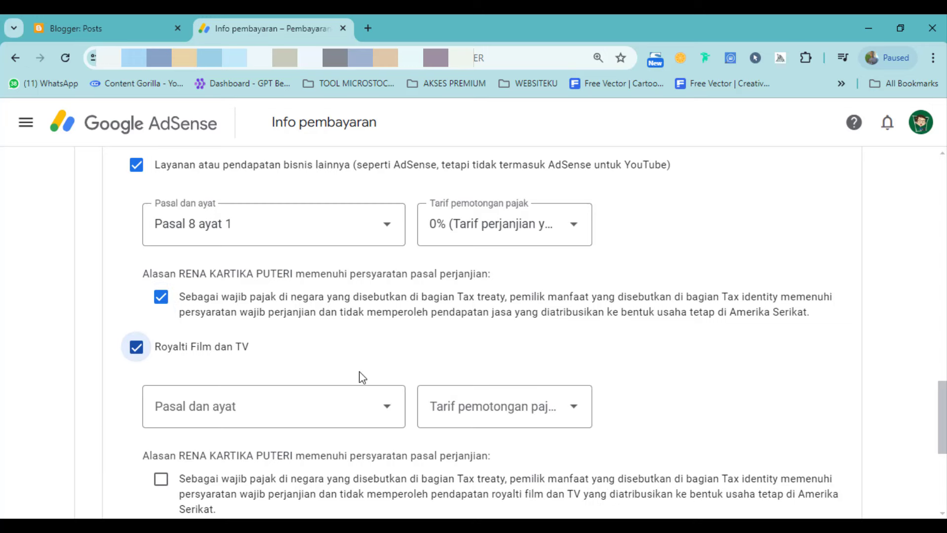
scroll(359, 372, "down", 2)
left_click(272, 343)
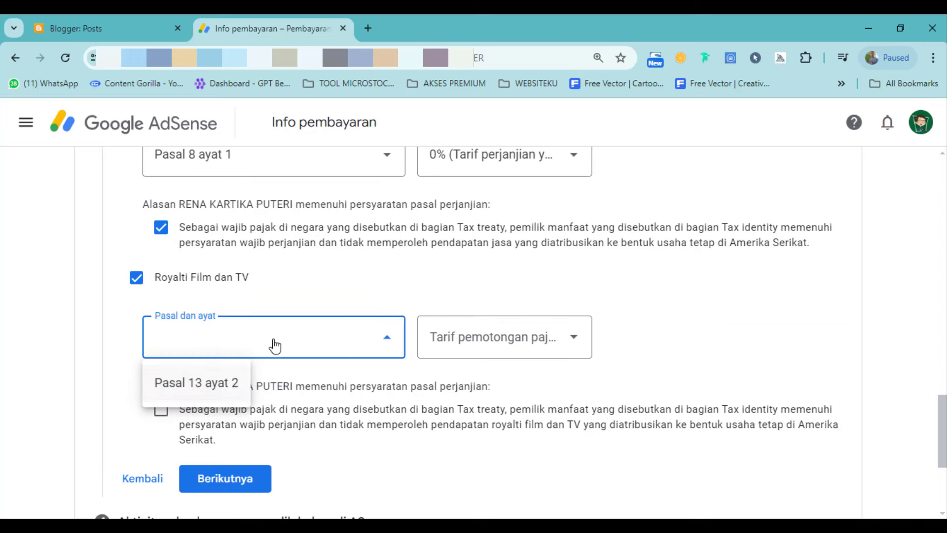
left_click(213, 386)
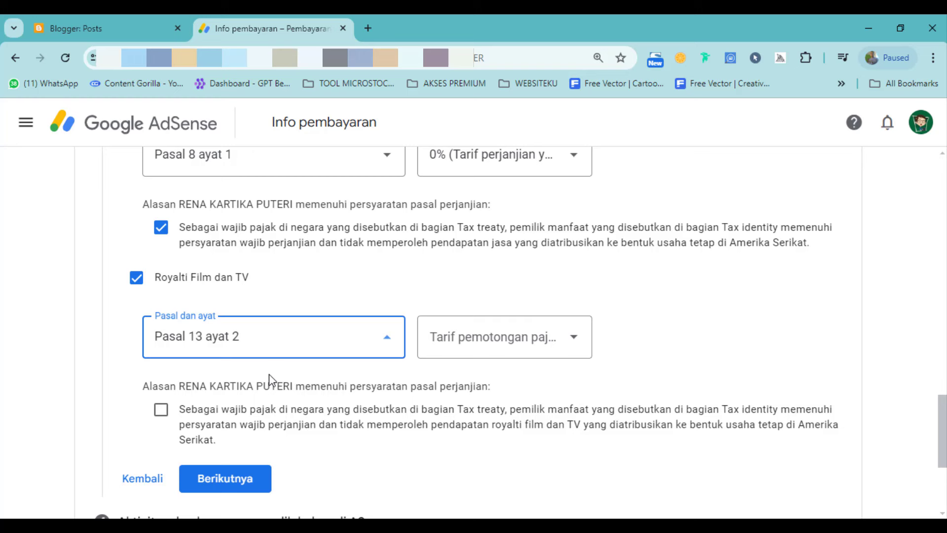
left_click(474, 339)
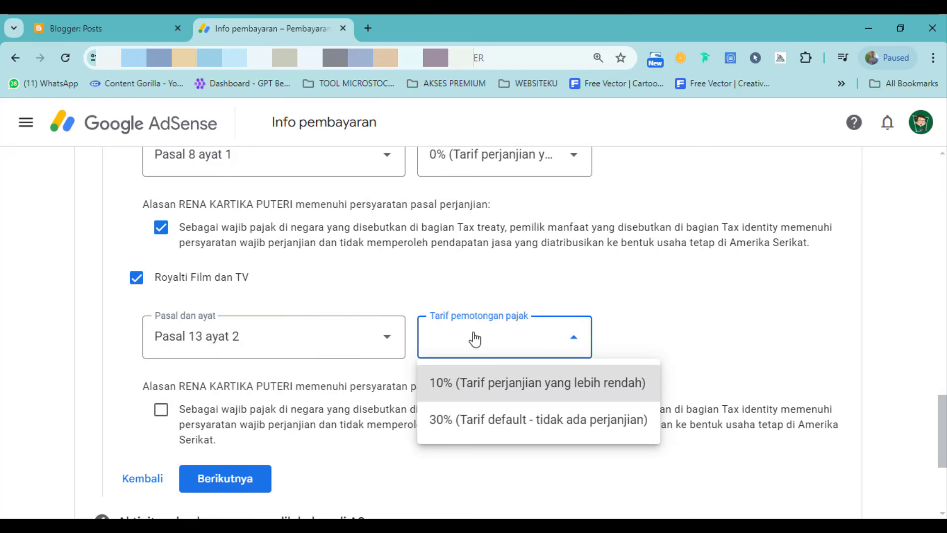
left_click(522, 384)
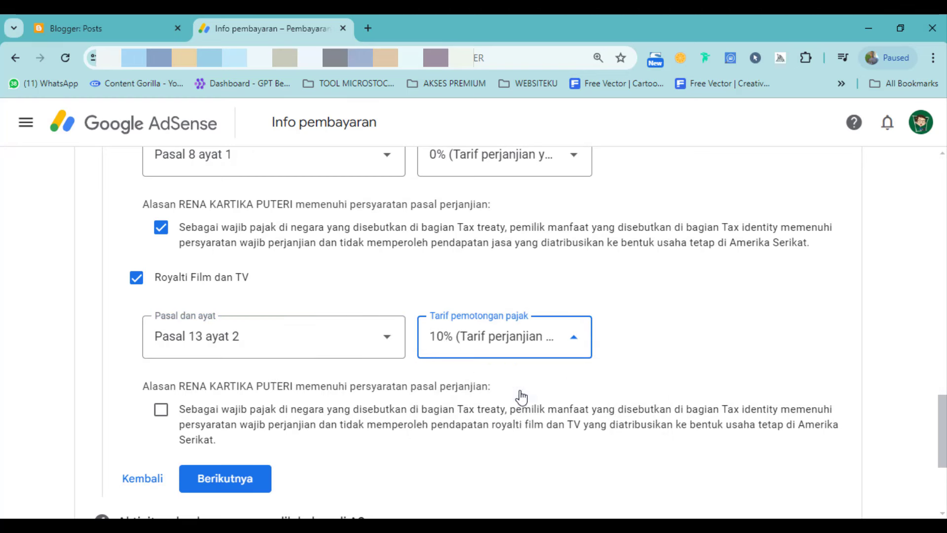
scroll(167, 281, "down", 3)
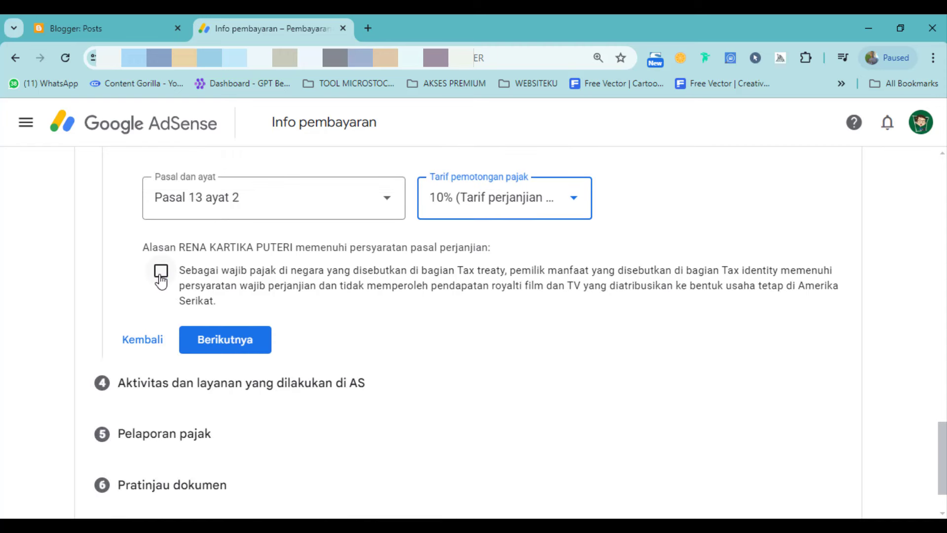
left_click(161, 276)
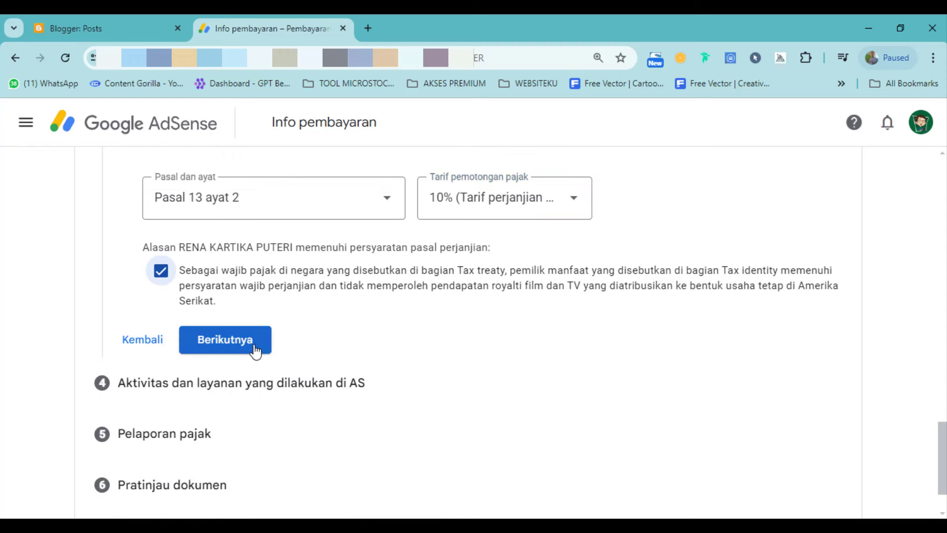
left_click(225, 349)
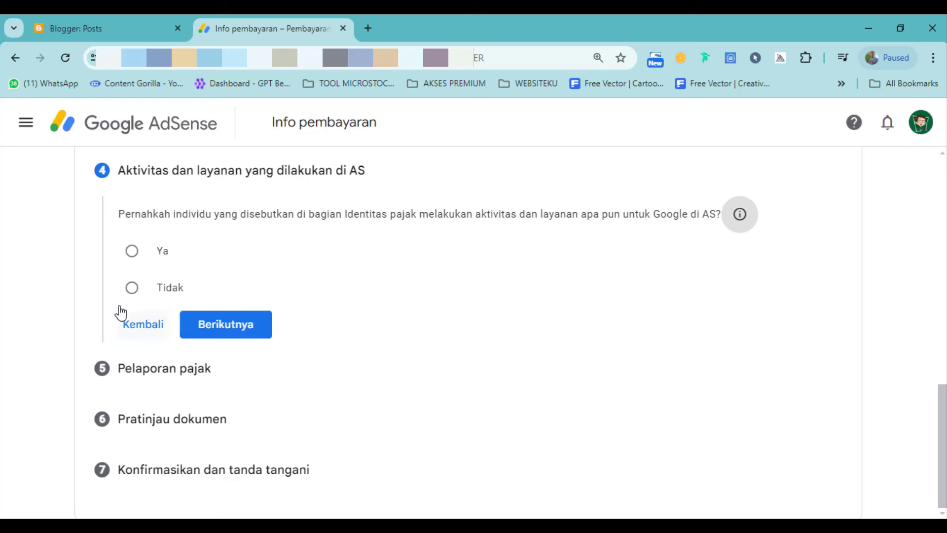
- Answer Tidak for activities and services performed in the US, tick the outside-US declaration, and continue to the tax reporting section
left_click(134, 291)
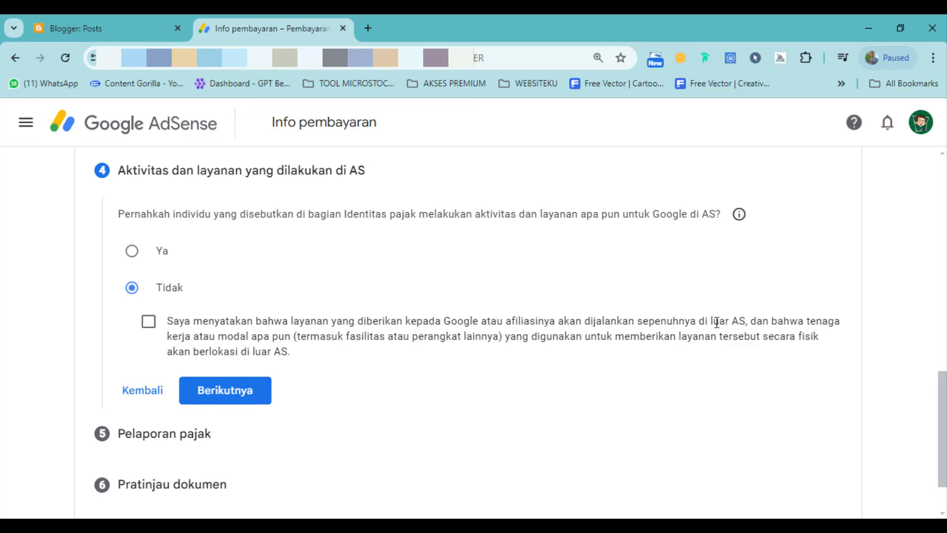
left_click(148, 322)
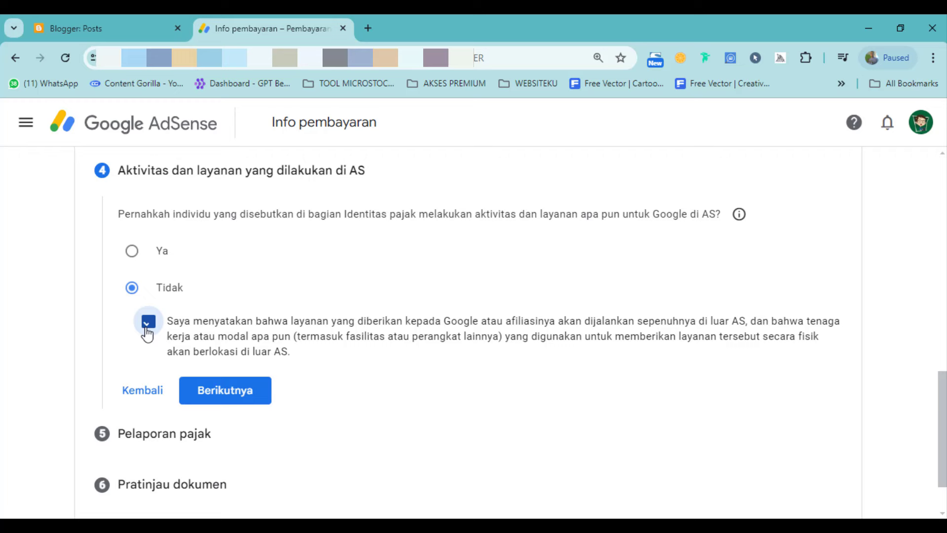
left_click(238, 395)
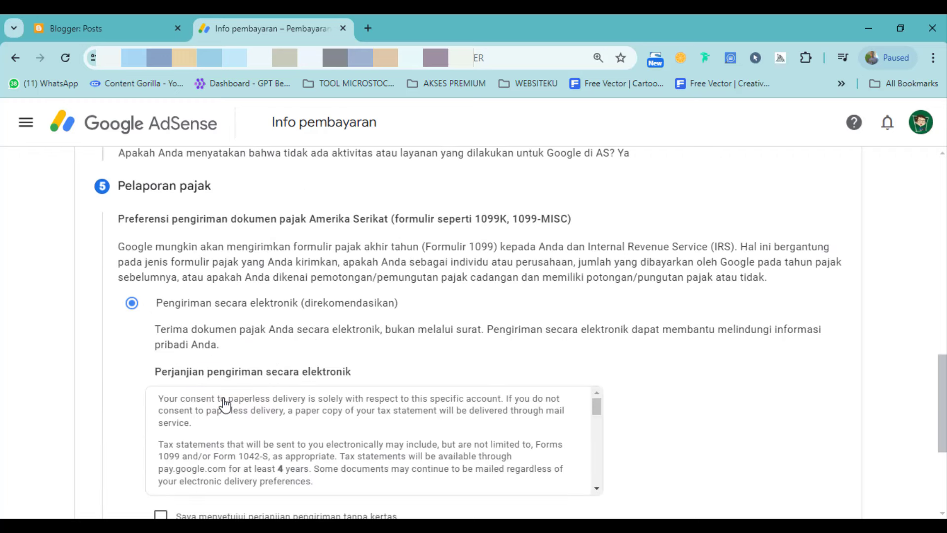
- Keep electronic delivery of tax documents, accept the paperless delivery agreement, and continue to the document preview
scroll(364, 366, "down", 1)
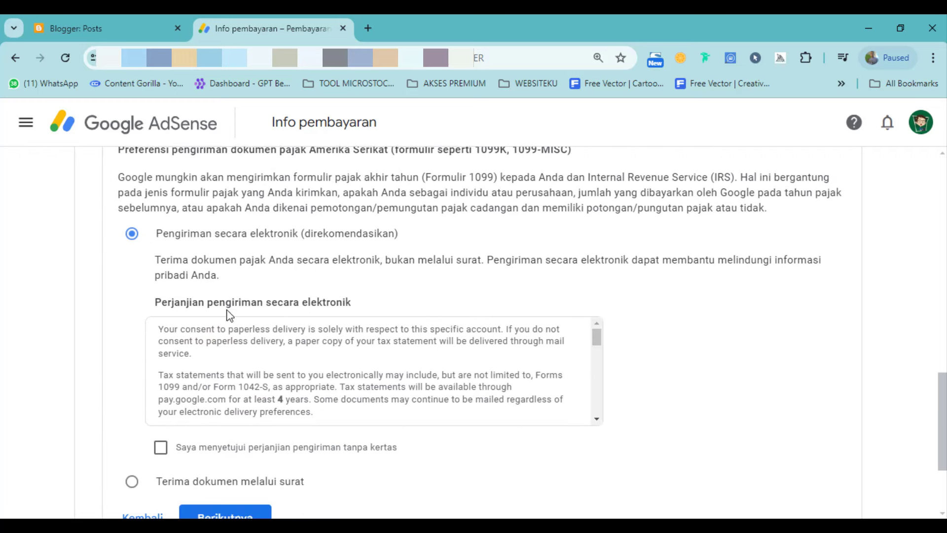
scroll(286, 345, "down", 1)
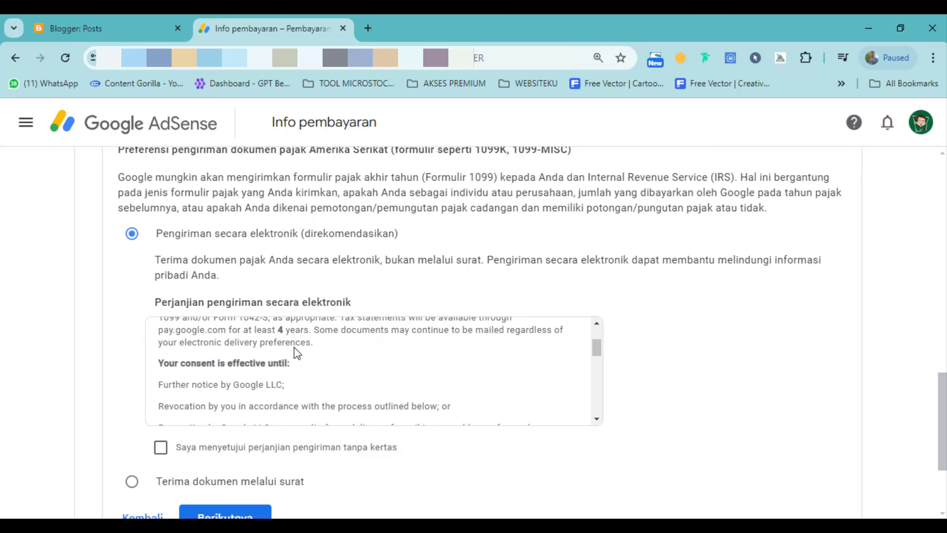
scroll(256, 369, "up", 1)
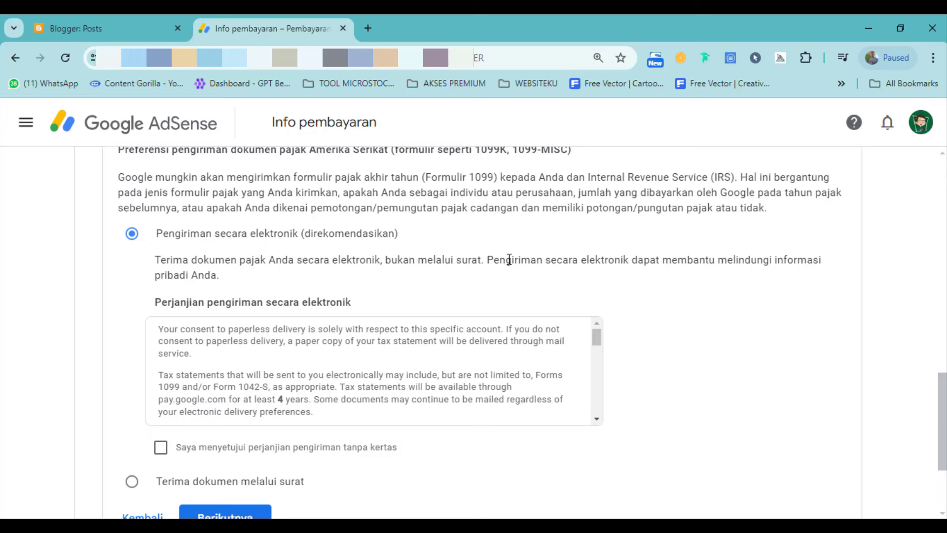
scroll(760, 281, "down", 3)
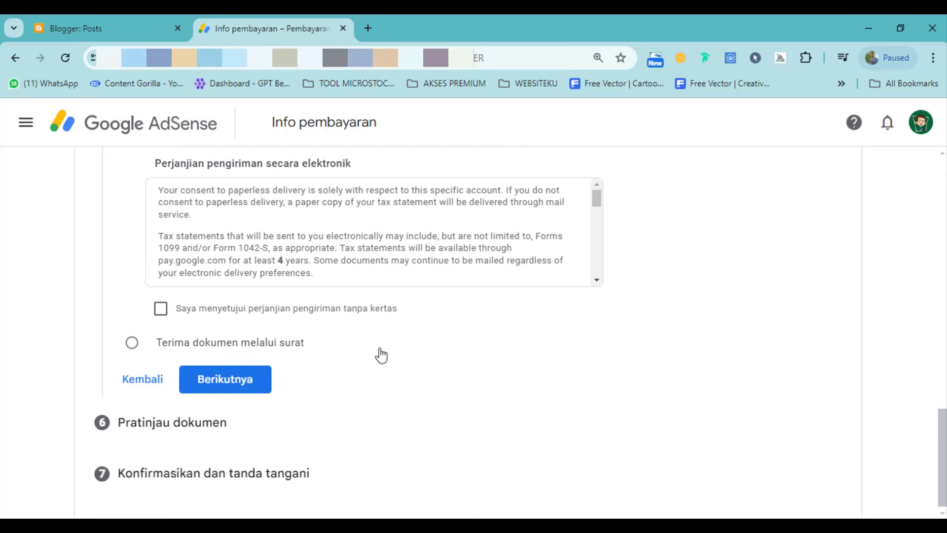
left_click(163, 310)
scroll(357, 340, "up", 1)
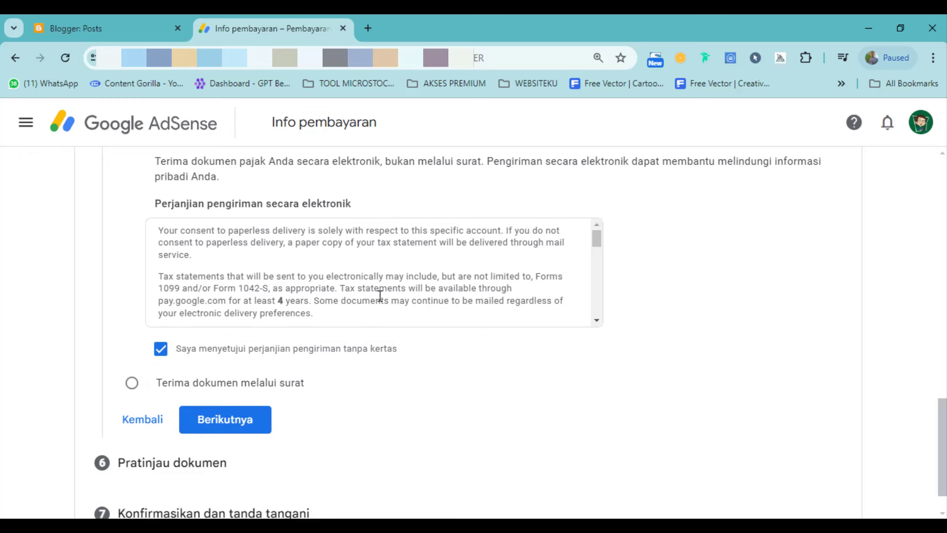
scroll(380, 296, "down", 5)
scroll(380, 295, "down", 3)
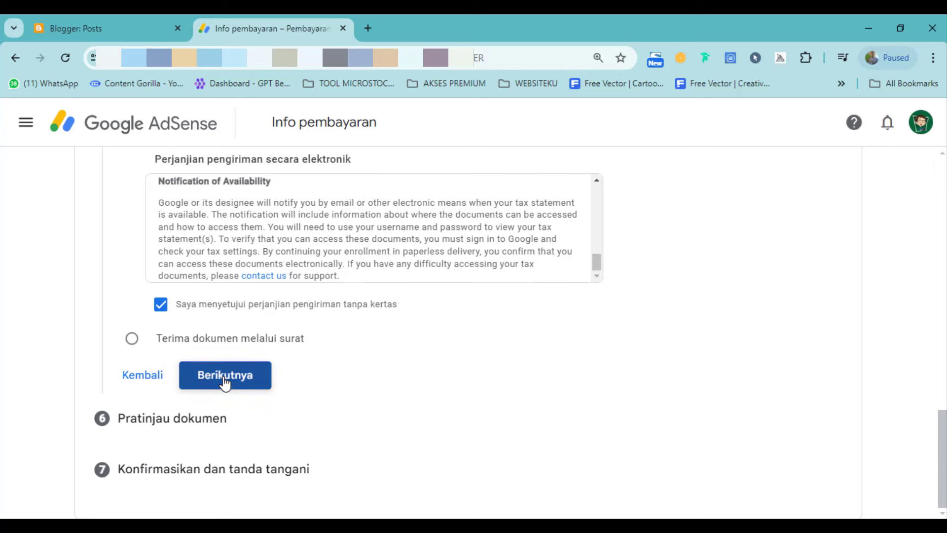
scroll(157, 254, "up", 3)
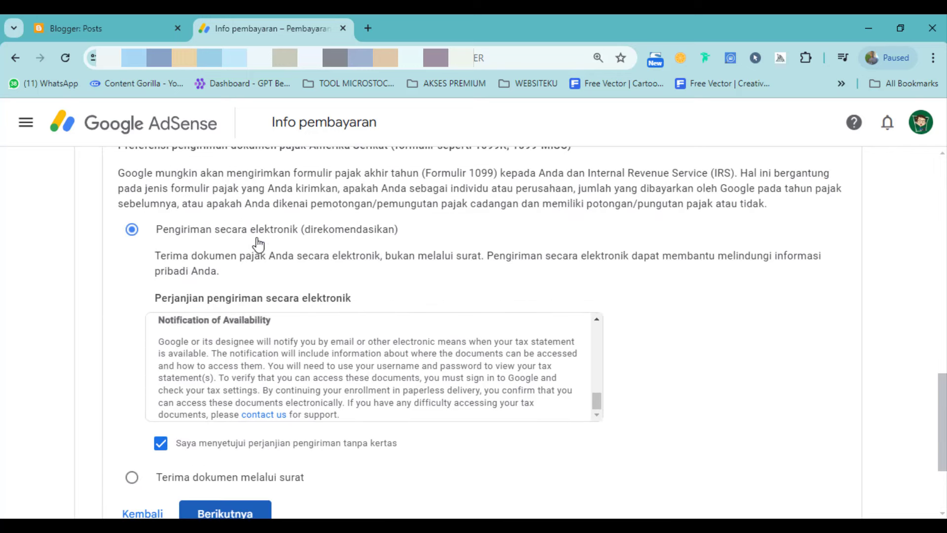
scroll(404, 293, "down", 3)
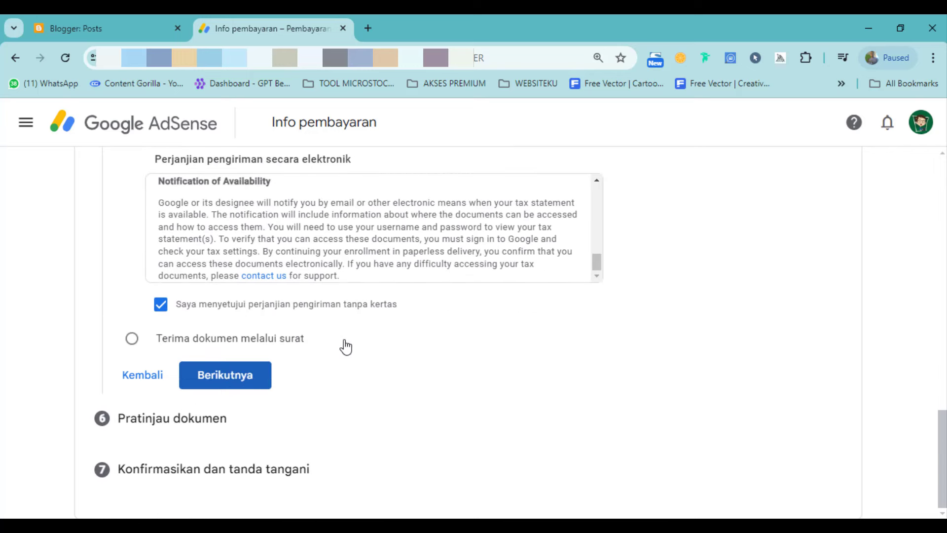
left_click(236, 382)
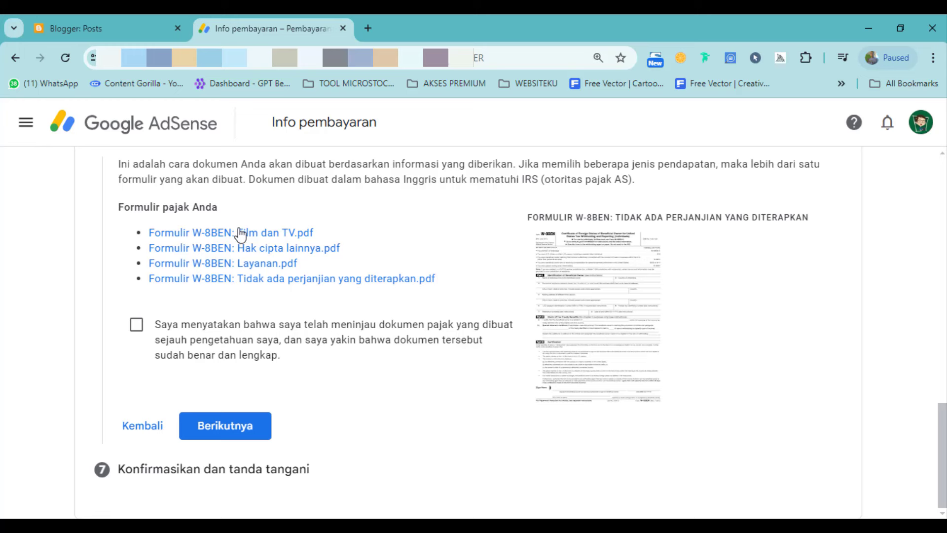
- Declare the generated W-8BEN documents reviewed and correct, and continue to the confirmation and signature section
left_click(137, 325)
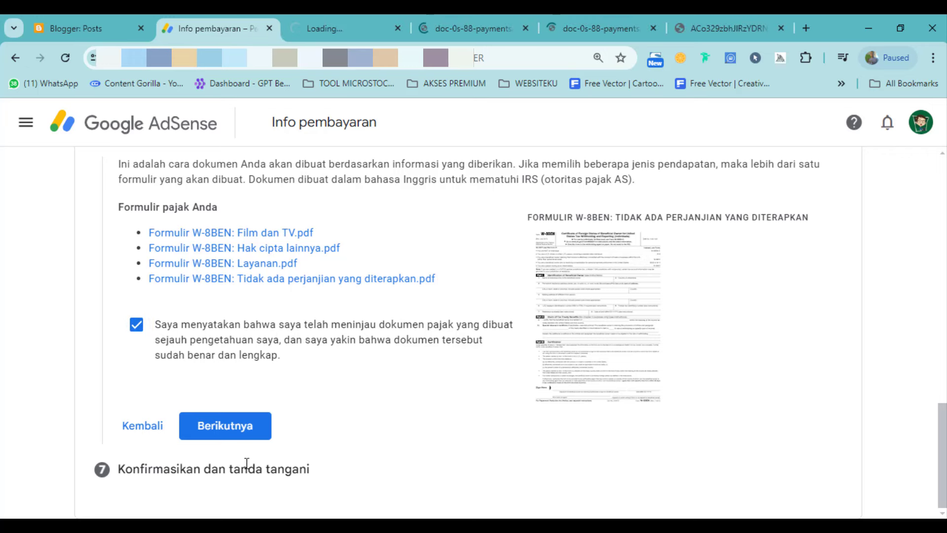
left_click(225, 427)
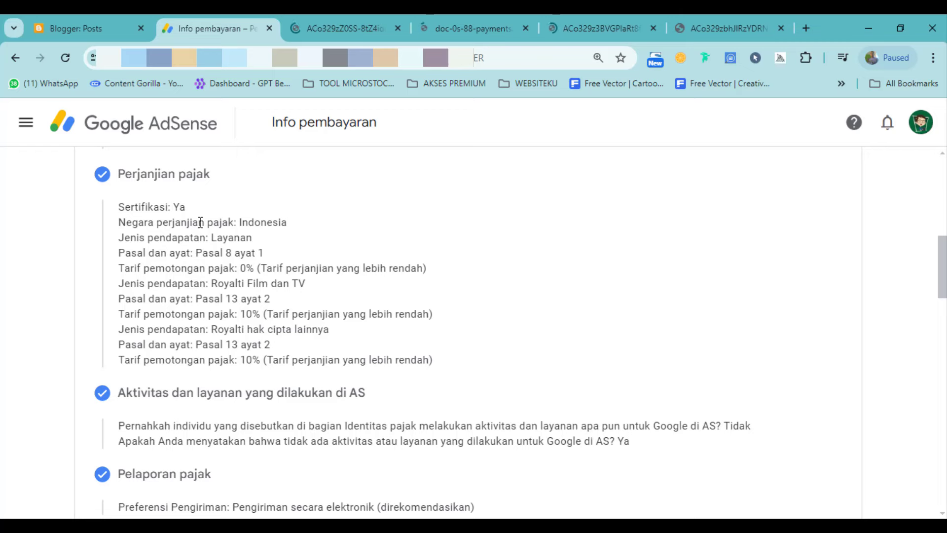
- Tick the penalty-of-perjury certification under Sertifikasi formulir pajak
scroll(222, 266, "down", 7)
scroll(203, 277, "down", 4)
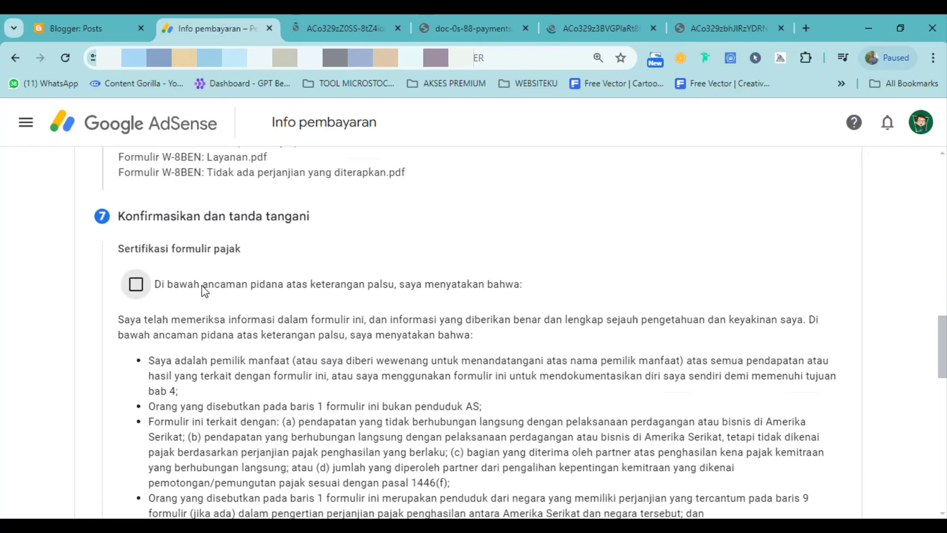
scroll(193, 222, "up", 1)
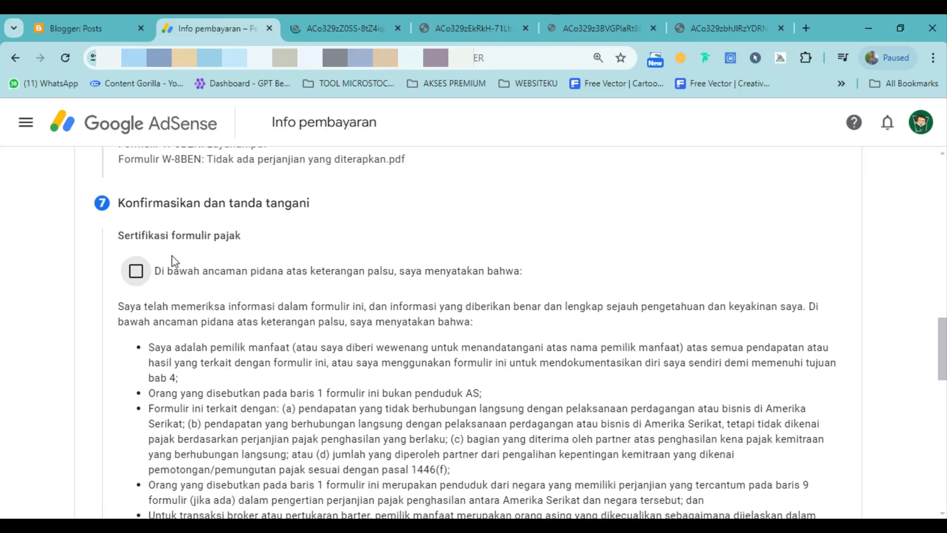
left_click(136, 272)
- Tick the optional certification under Afidavit atas Status Tidak Berubah and set its year to 2024
scroll(309, 317, "down", 4)
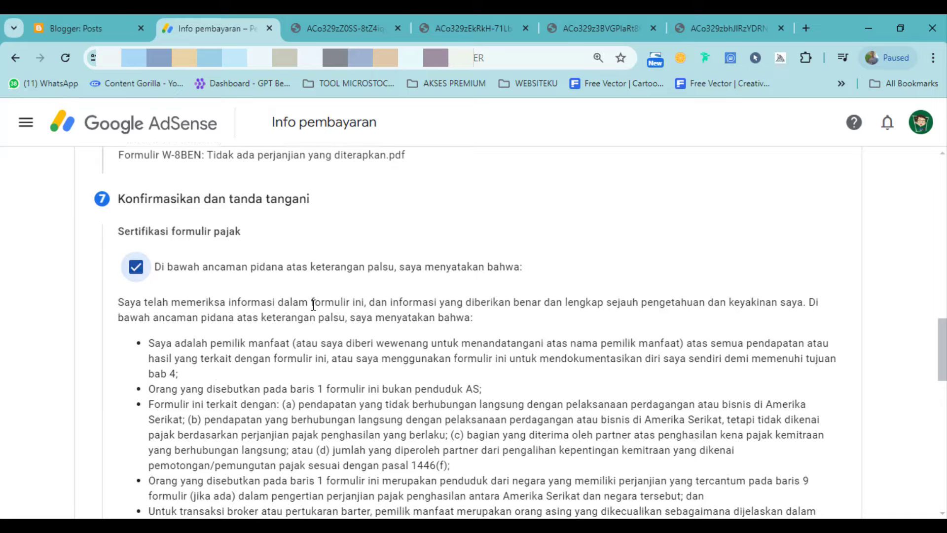
scroll(309, 317, "down", 6)
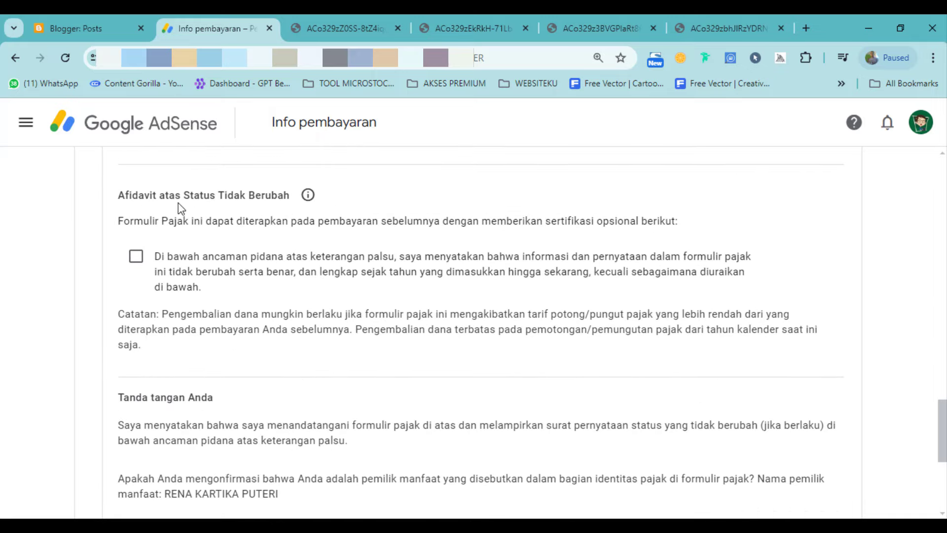
left_click(136, 257)
scroll(342, 310, "down", 3)
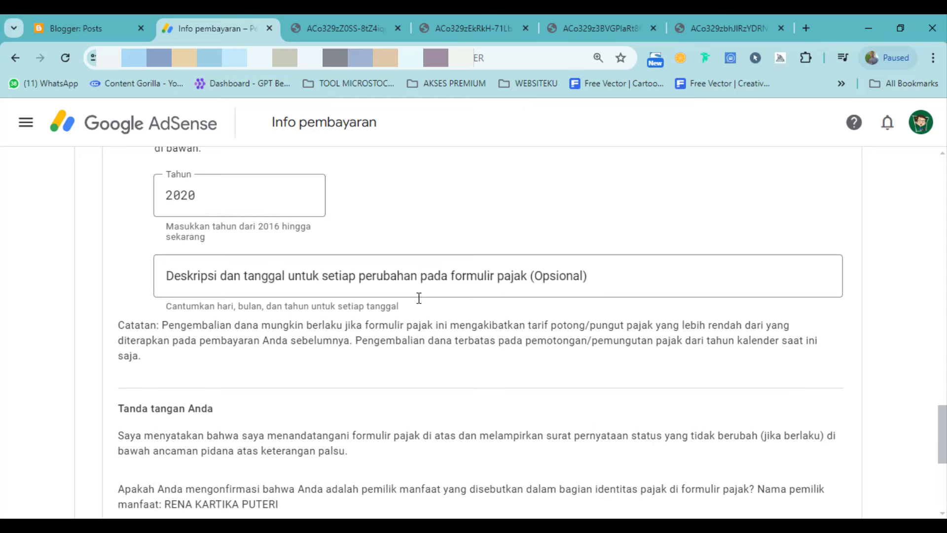
scroll(324, 299, "up", 2)
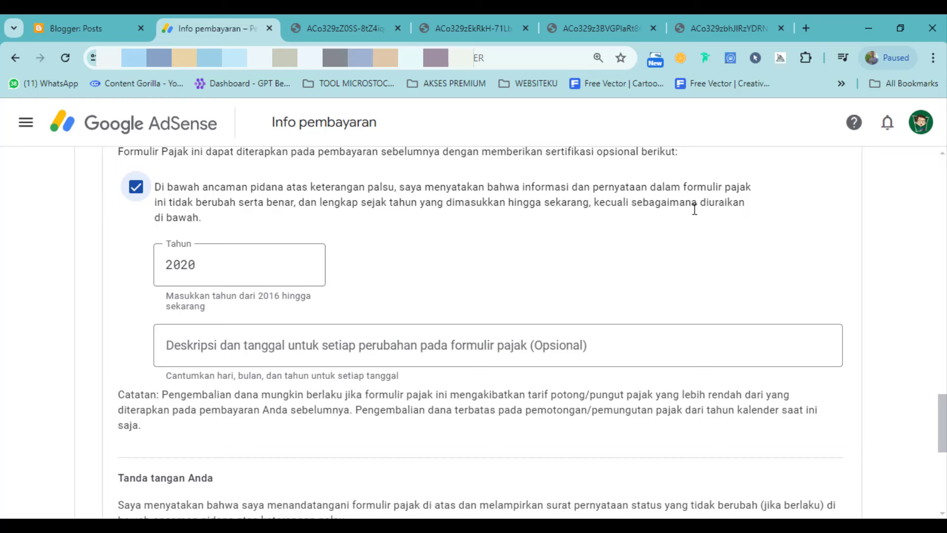
left_click(247, 257)
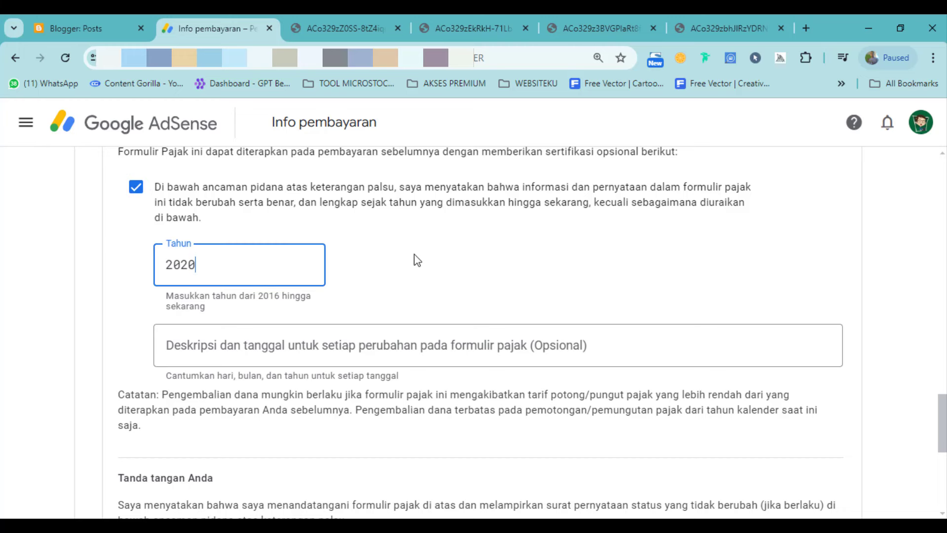
left_click(416, 260)
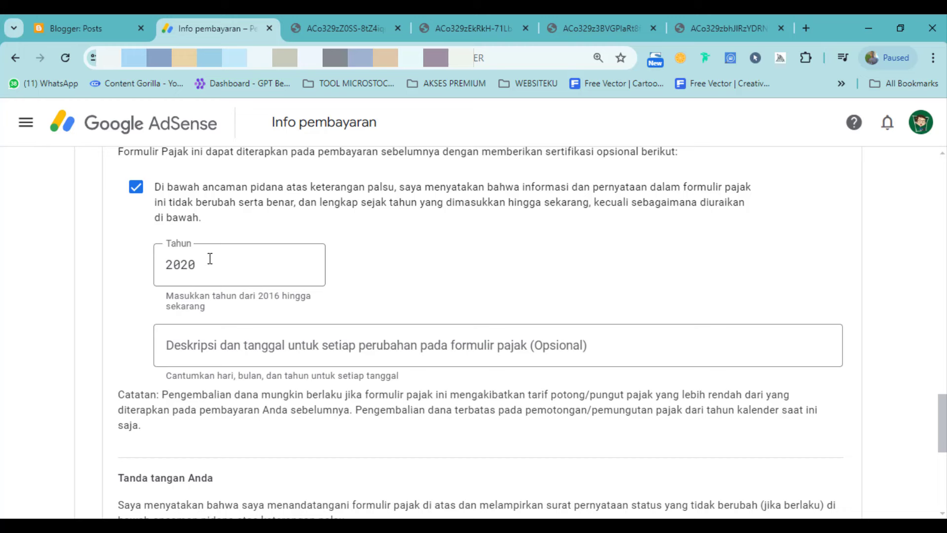
left_click(193, 257)
left_click_drag(194, 257, 187, 257)
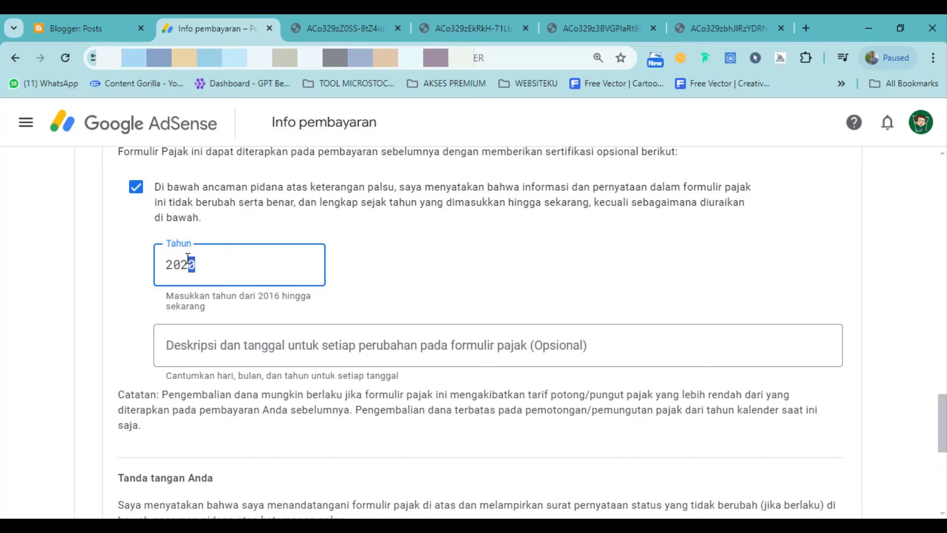
type("4")
key("Tab")
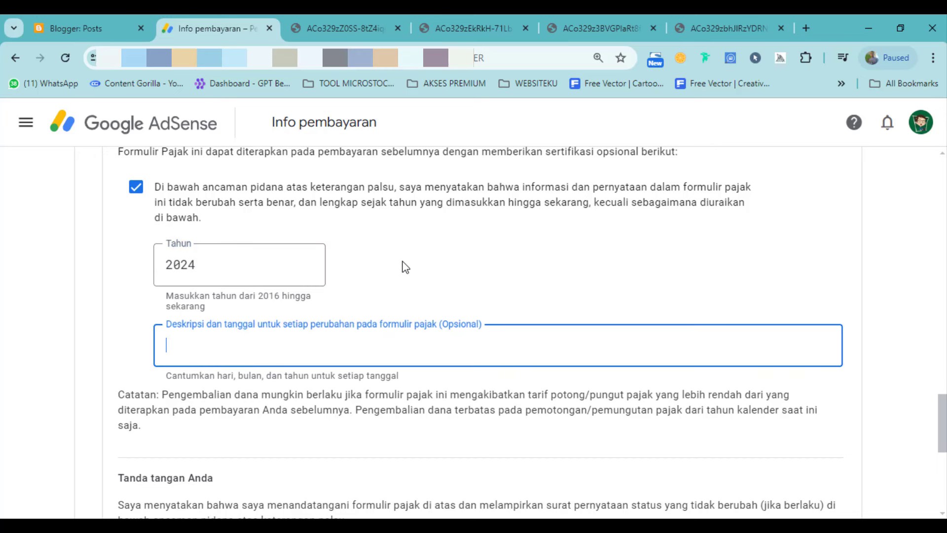
left_click(407, 256)
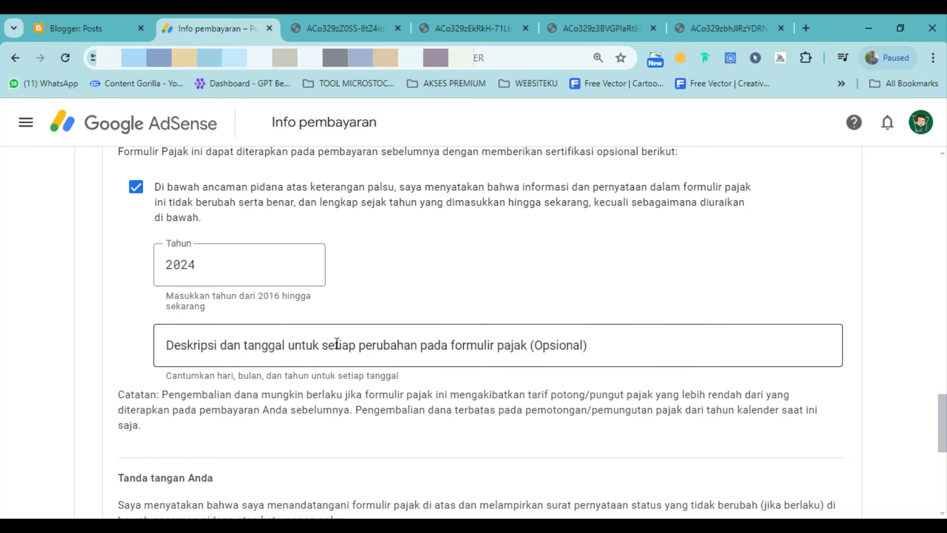
- Enter "23 Juni 2024" as the affidavit's optional description and date of tax form changes
left_click(255, 347)
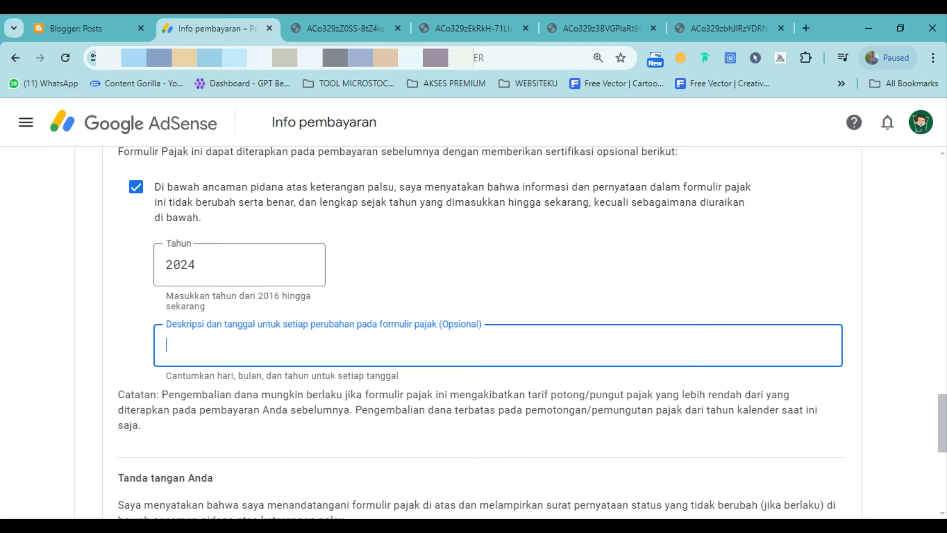
type("23 Juni 2024")
left_click(374, 391)
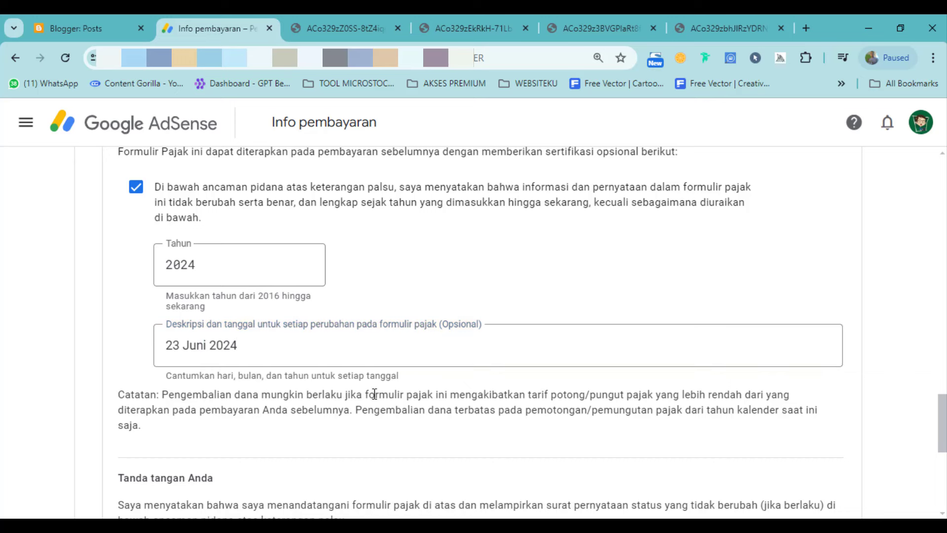
- Confirm in the signature section that the signer is the beneficial owner named in the tax identity section
scroll(374, 392, "down", 1)
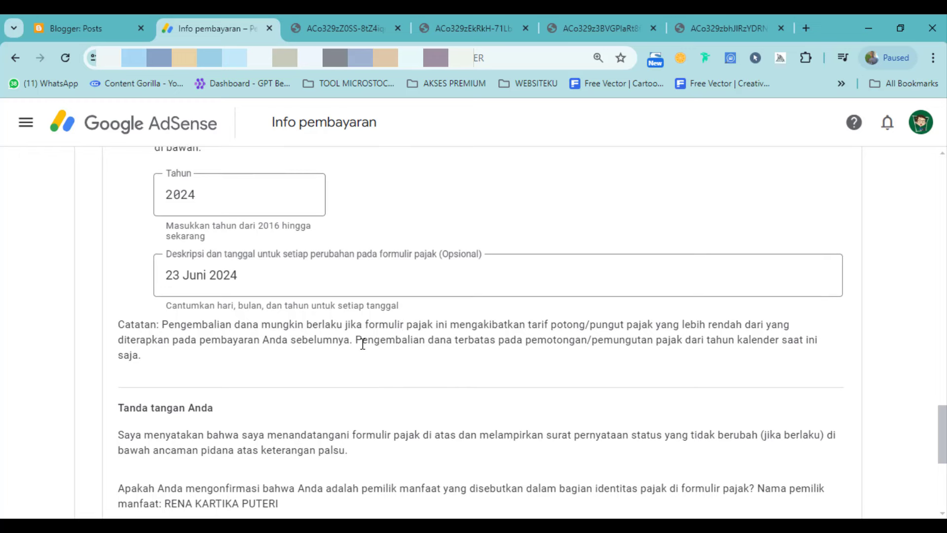
scroll(363, 341, "down", 3)
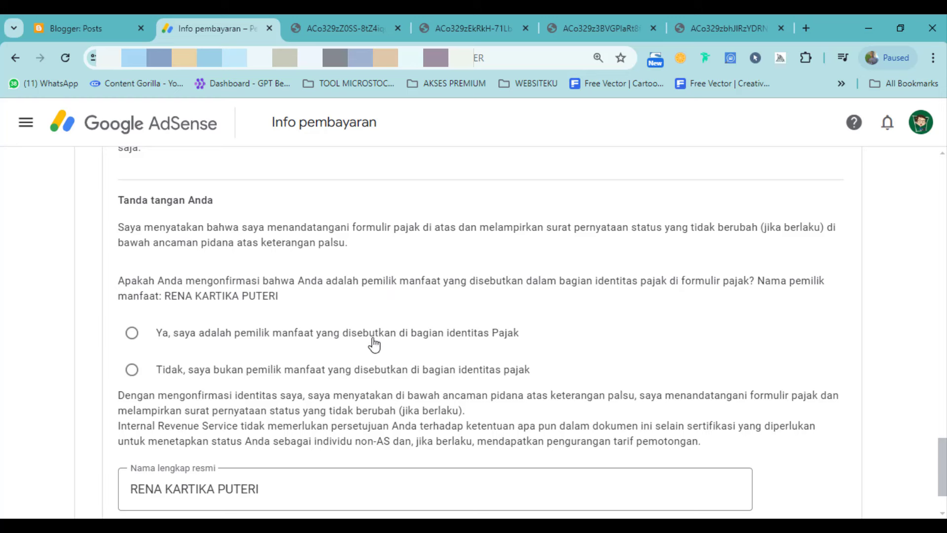
left_click(138, 342)
scroll(261, 352, "down", 1)
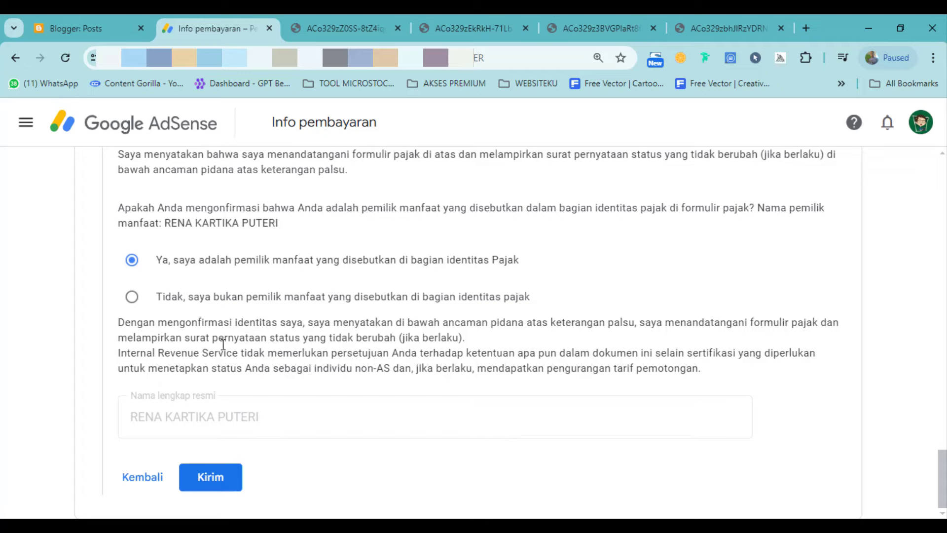
- Review the completed sections of the tax form and submit it
scroll(223, 343, "up", 12)
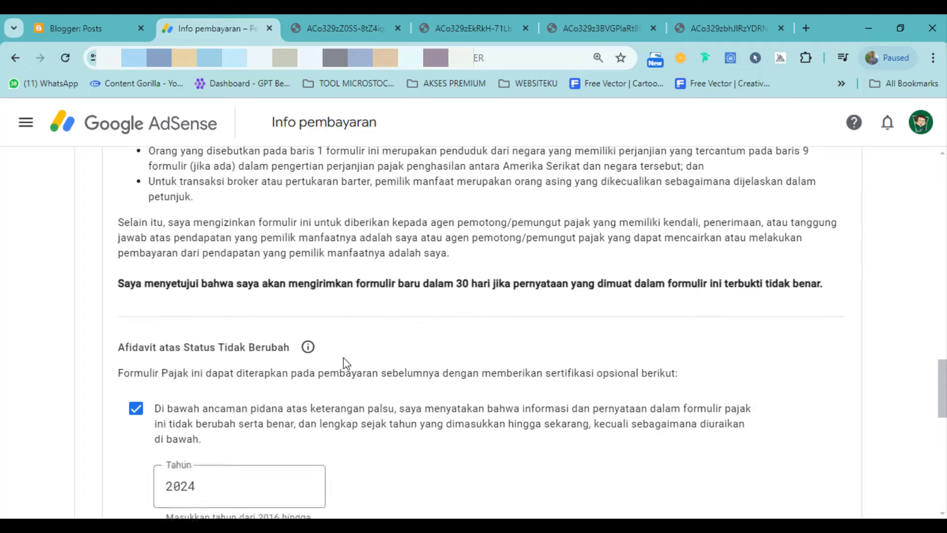
scroll(305, 330, "down", 3)
scroll(285, 309, "up", 10)
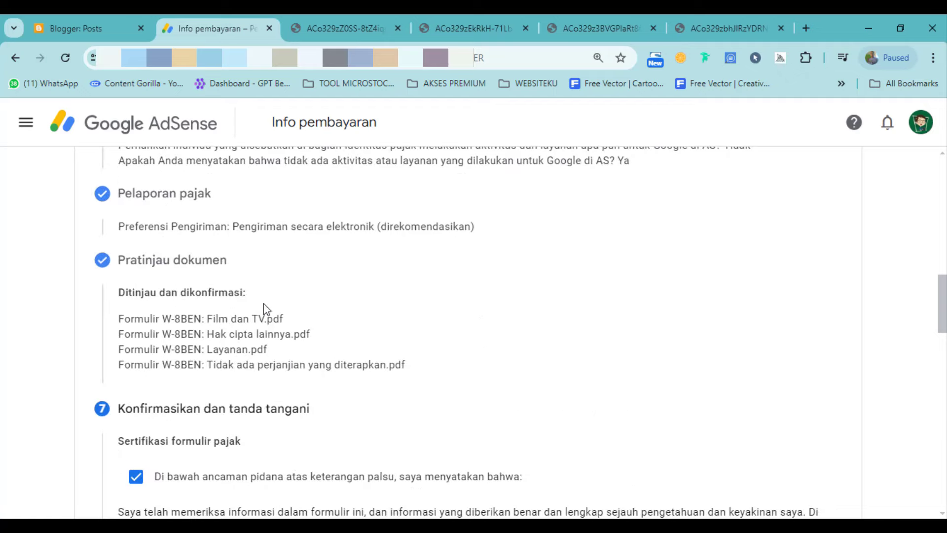
scroll(243, 296, "up", 7)
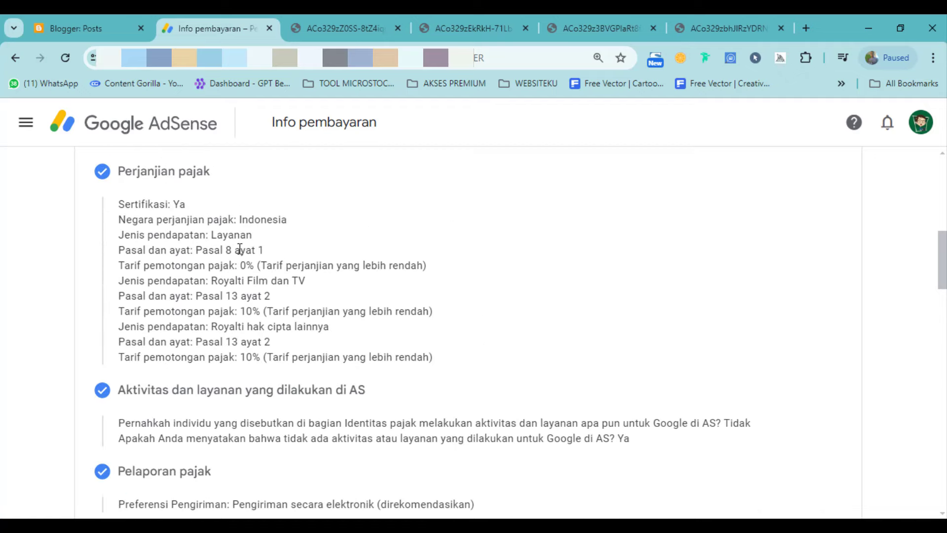
scroll(240, 271, "down", 4)
scroll(332, 284, "down", 6)
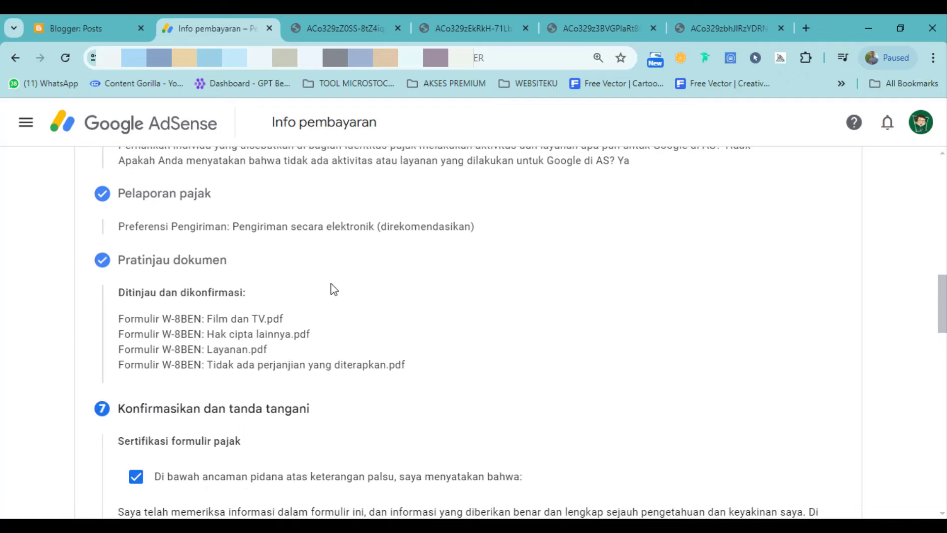
scroll(333, 286, "down", 15)
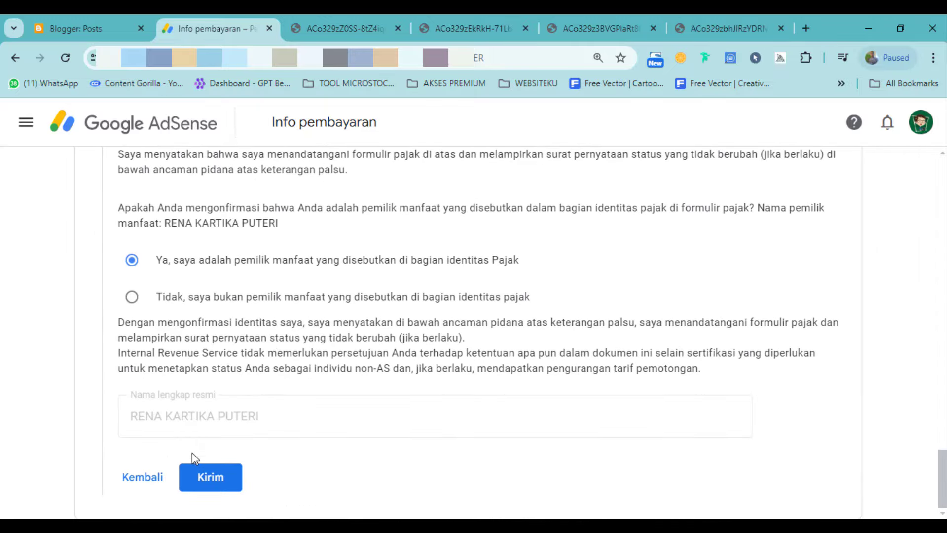
left_click(206, 481)
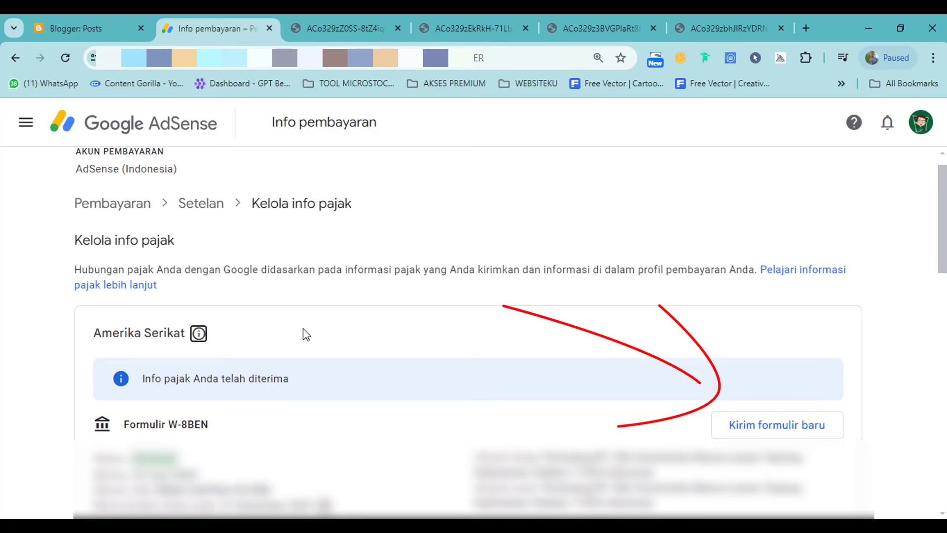
- Go to the Singapura tax information section on the tax info management page
scroll(303, 332, "down", 6)
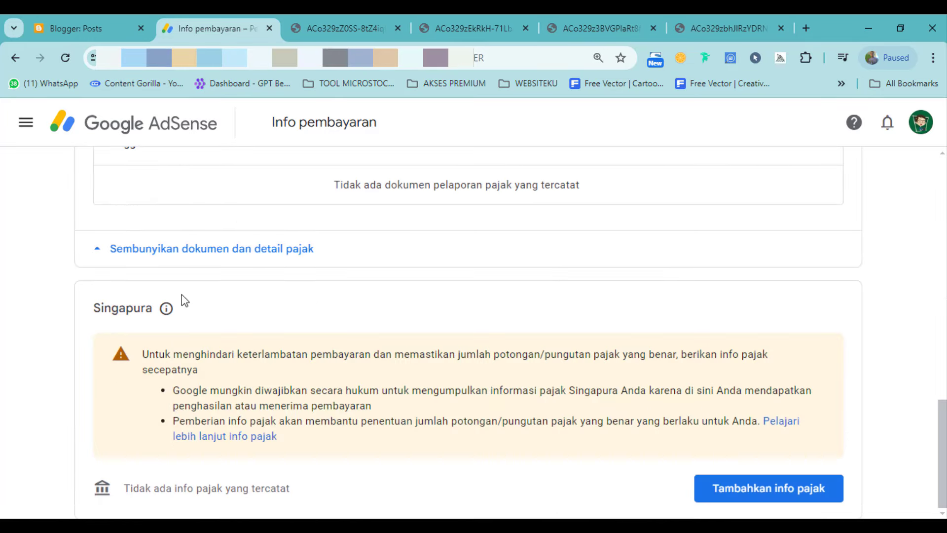